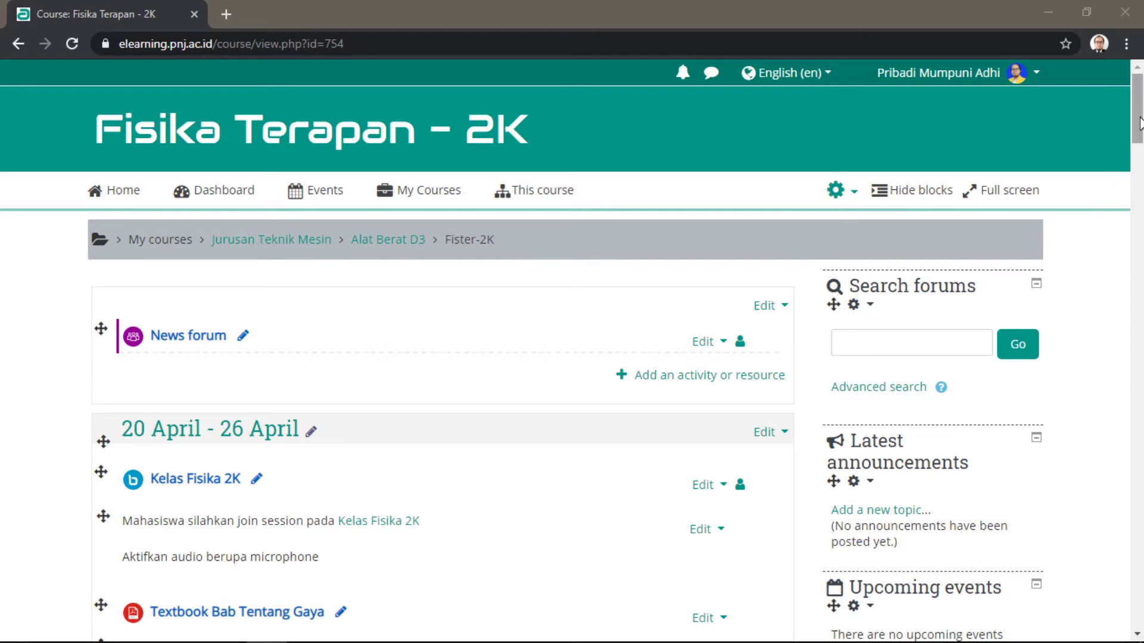
# Open the group management page from the course's user administration
pyautogui.moveTo(1139, 124); pyautogui.dragTo(1100, 301)
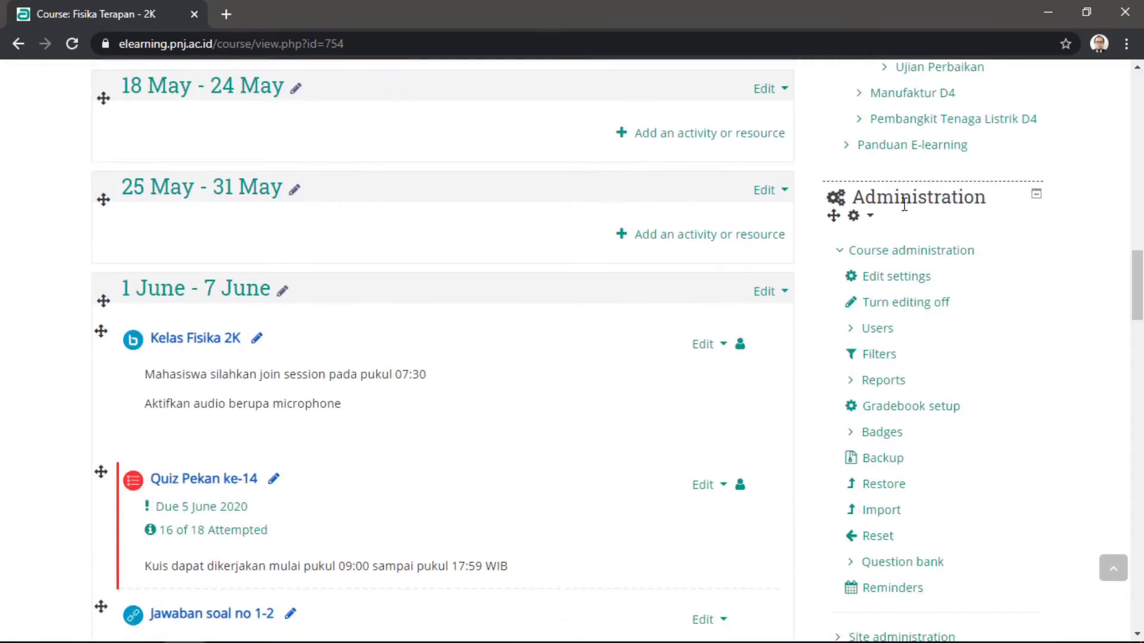
pyautogui.click(850, 333)
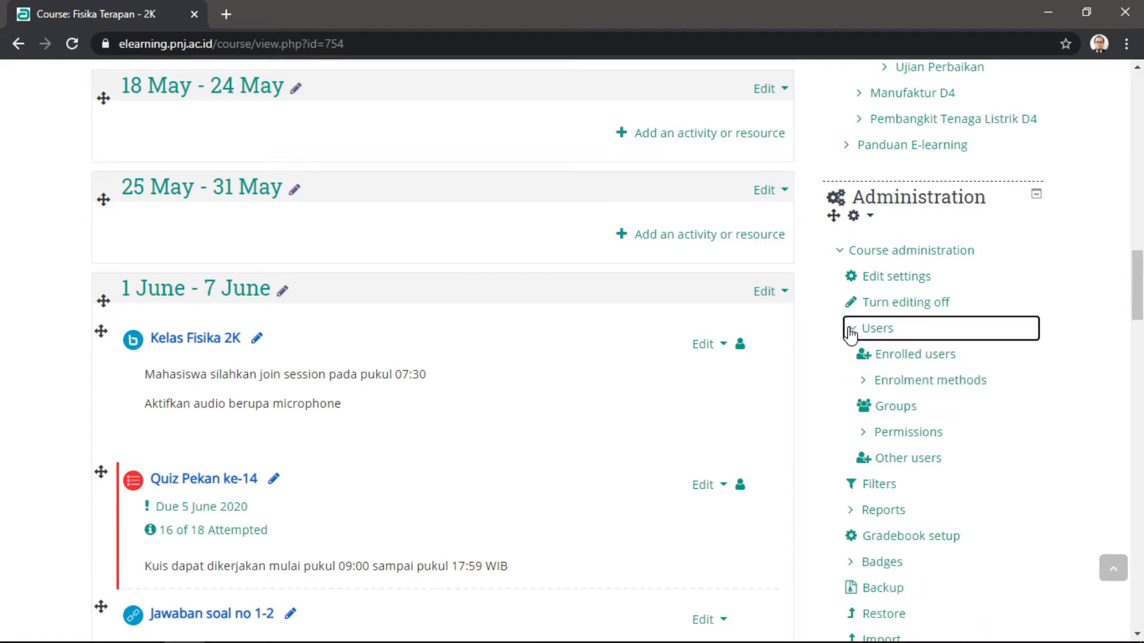
pyautogui.click(880, 410)
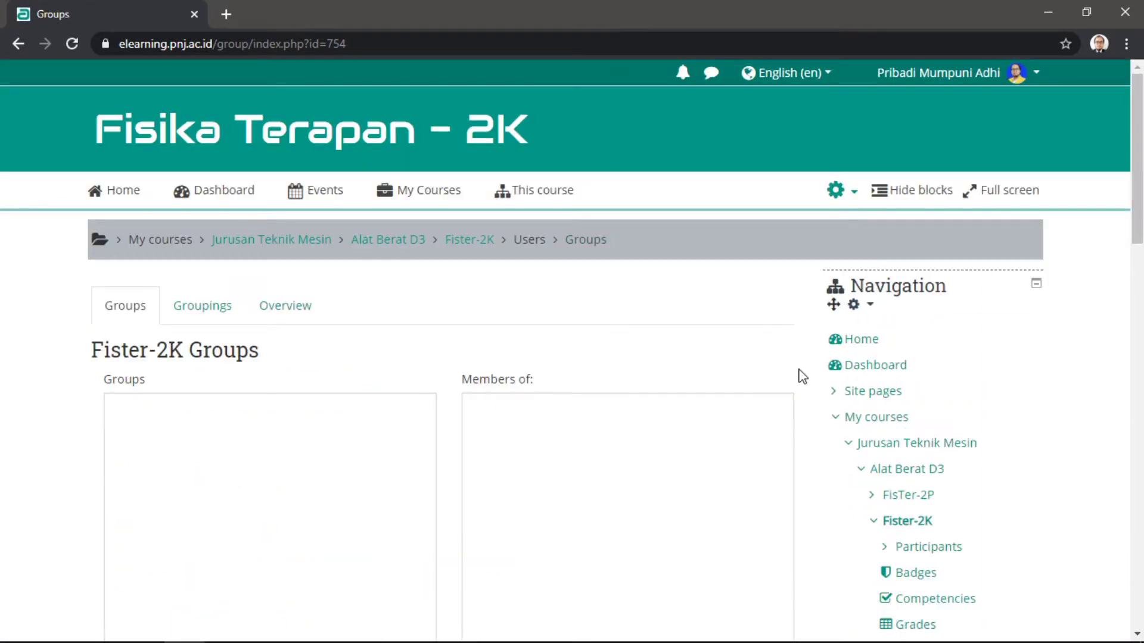
# Create a group named A, leaving all other group settings at their defaults
pyautogui.scroll(-3, 754, 343)
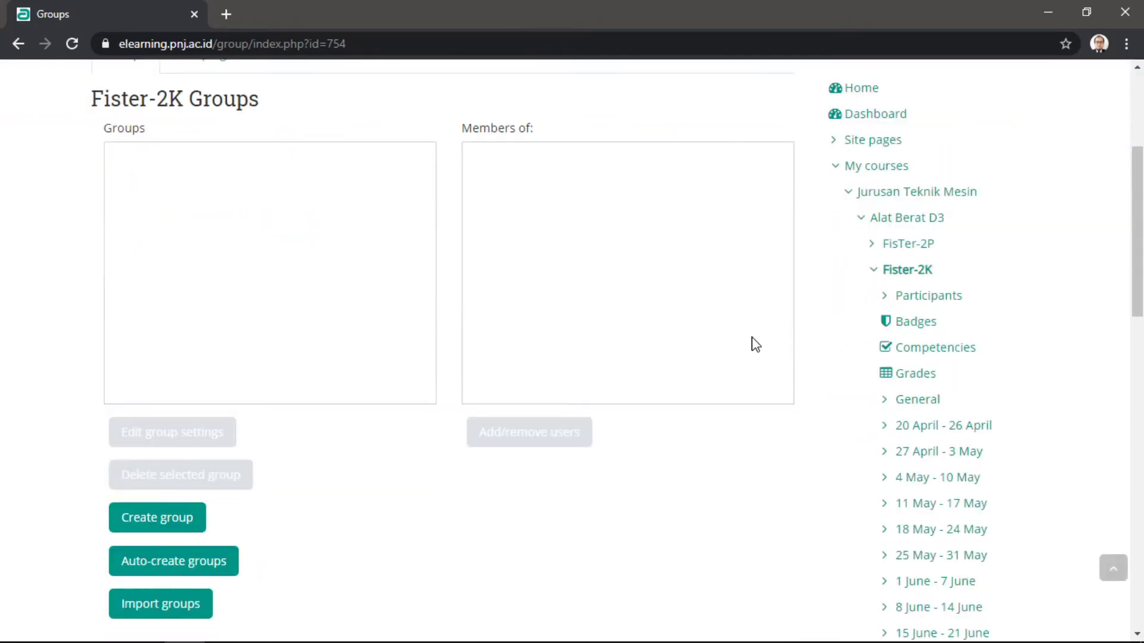
pyautogui.scroll(-1, 754, 343)
pyautogui.click(168, 444)
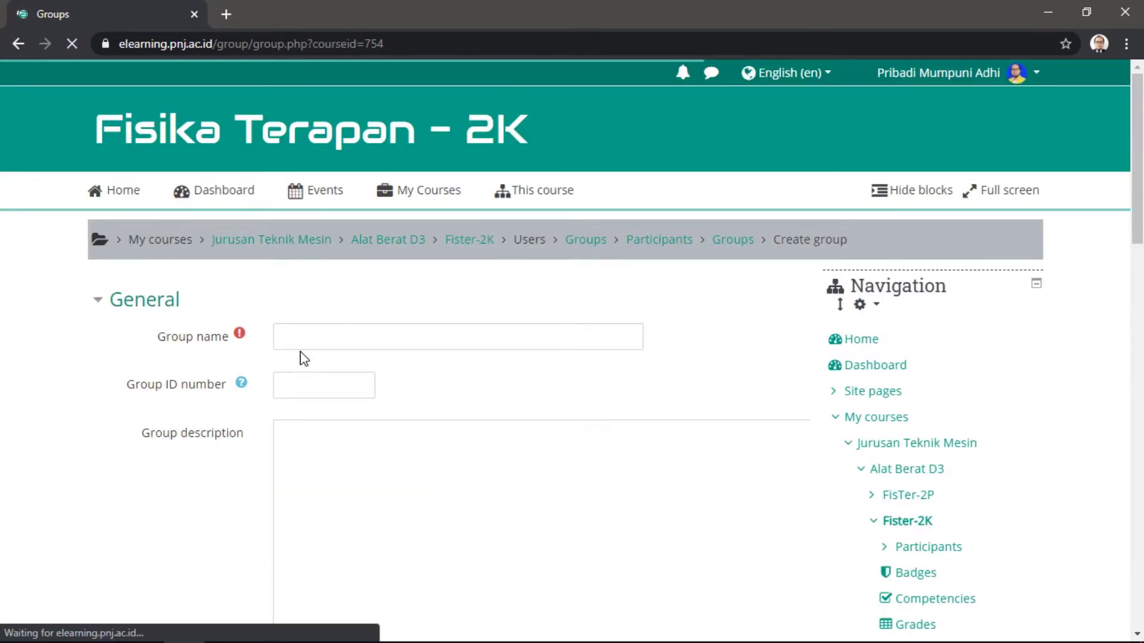
pyautogui.click(309, 337)
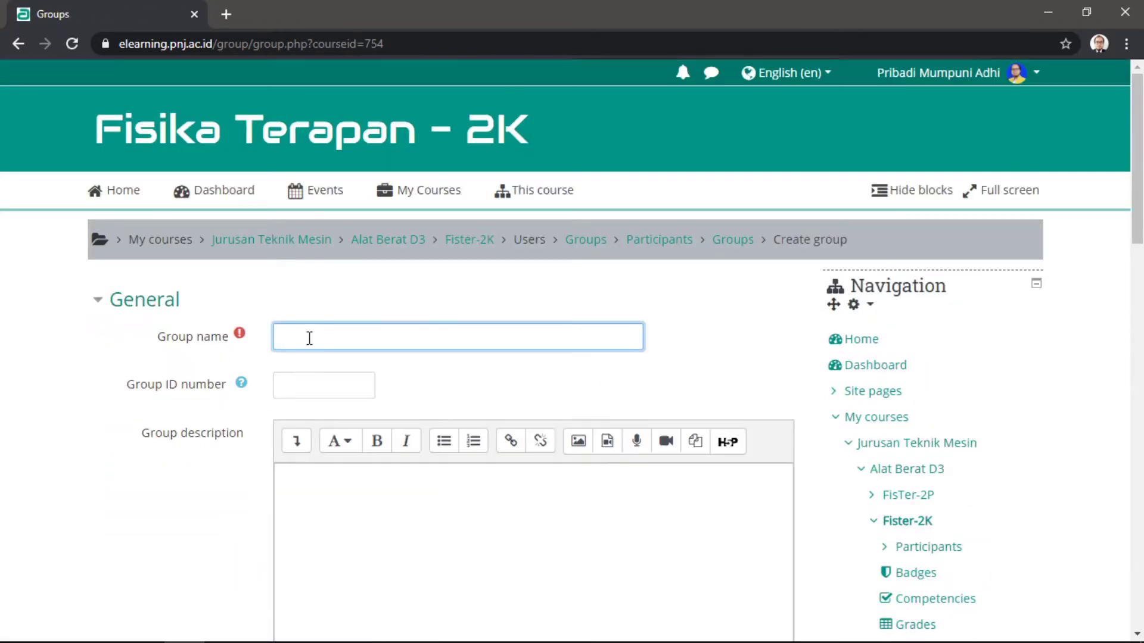
pyautogui.write('A')
pyautogui.scroll(-3, 466, 403)
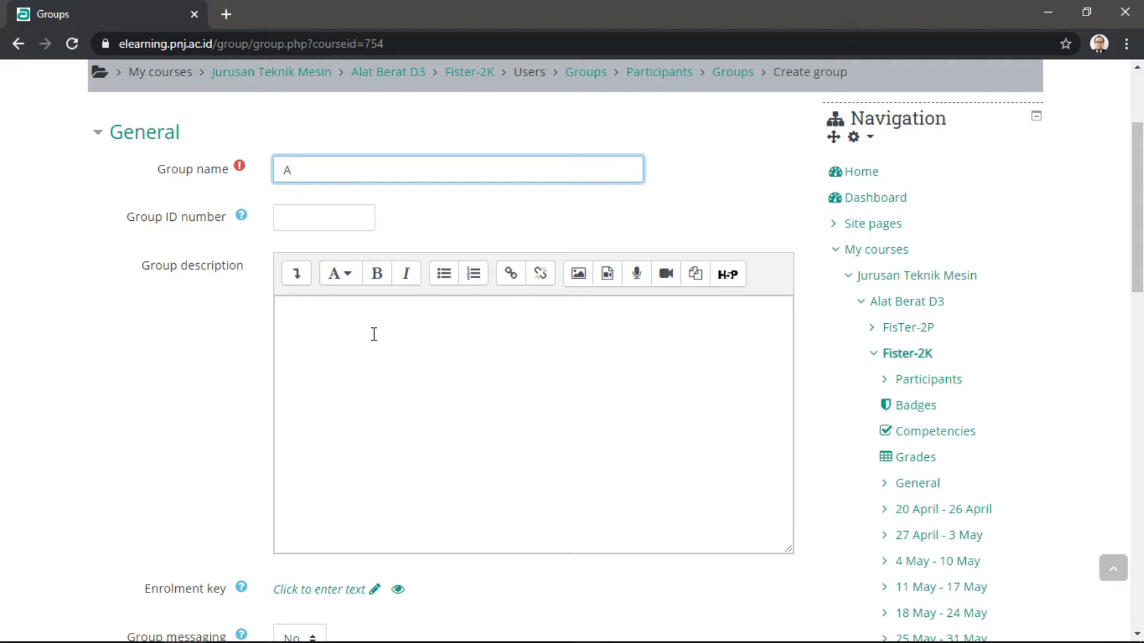
pyautogui.scroll(-3, 374, 335)
pyautogui.scroll(-2, 374, 334)
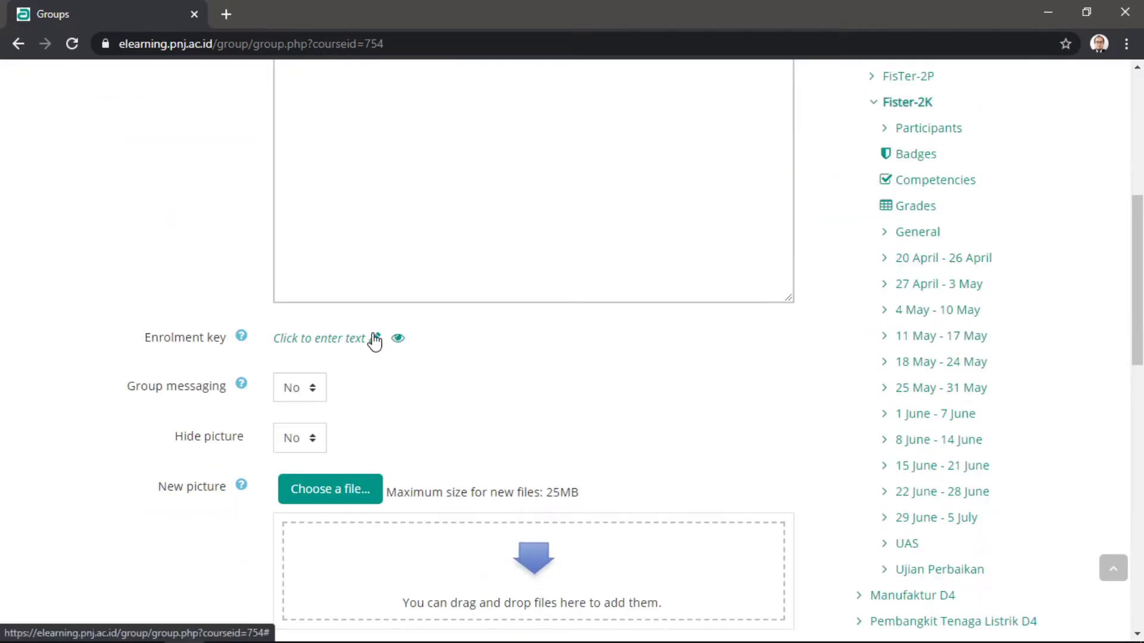
pyautogui.scroll(-6, 374, 342)
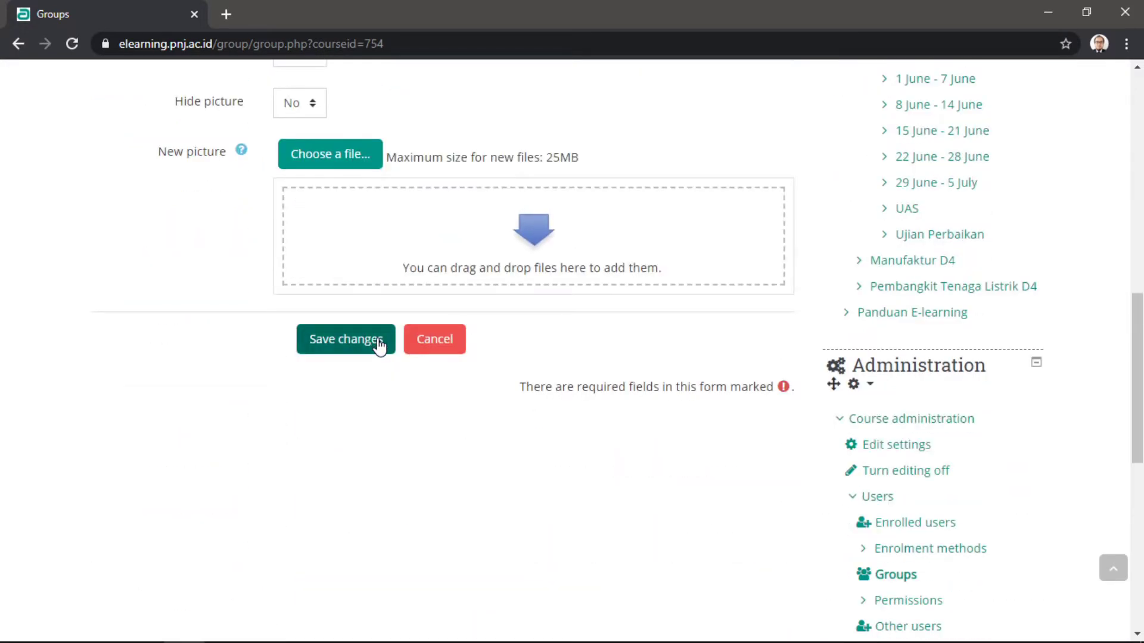
pyautogui.click(379, 345)
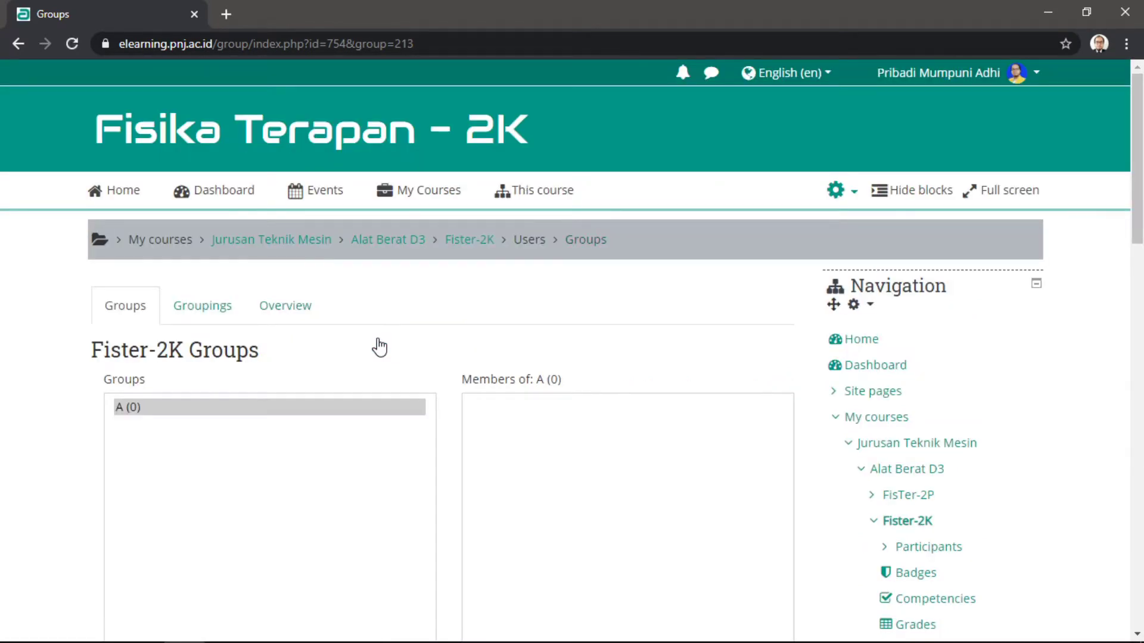
# Create a second group named B, leaving all other group settings at their defaults
pyautogui.scroll(-6, 379, 345)
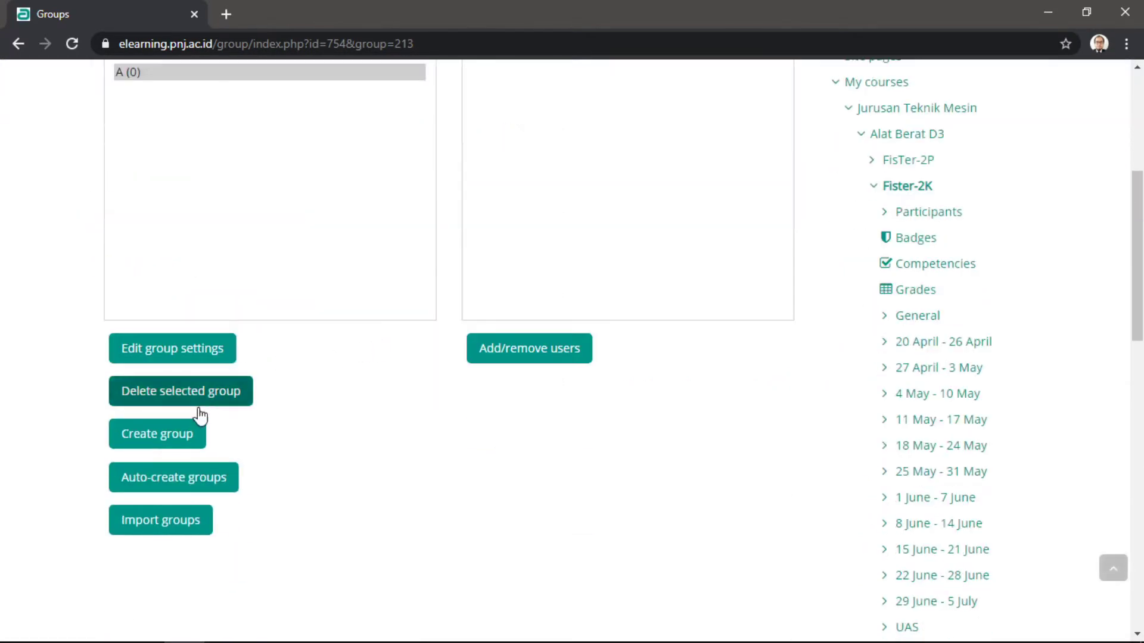
pyautogui.click(180, 442)
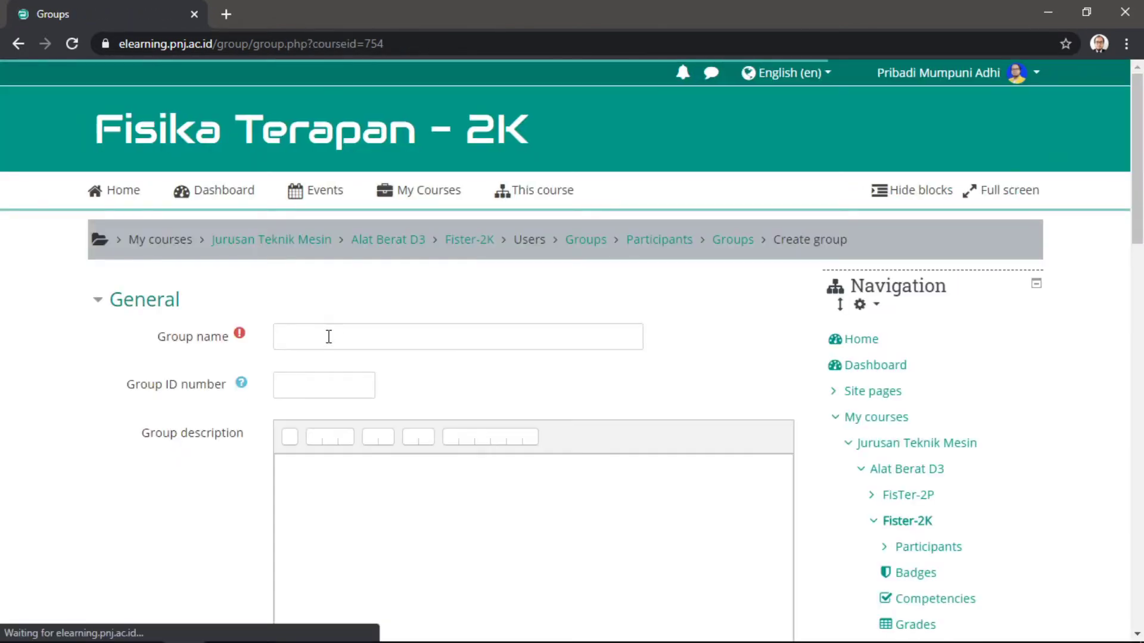
pyautogui.click(328, 337)
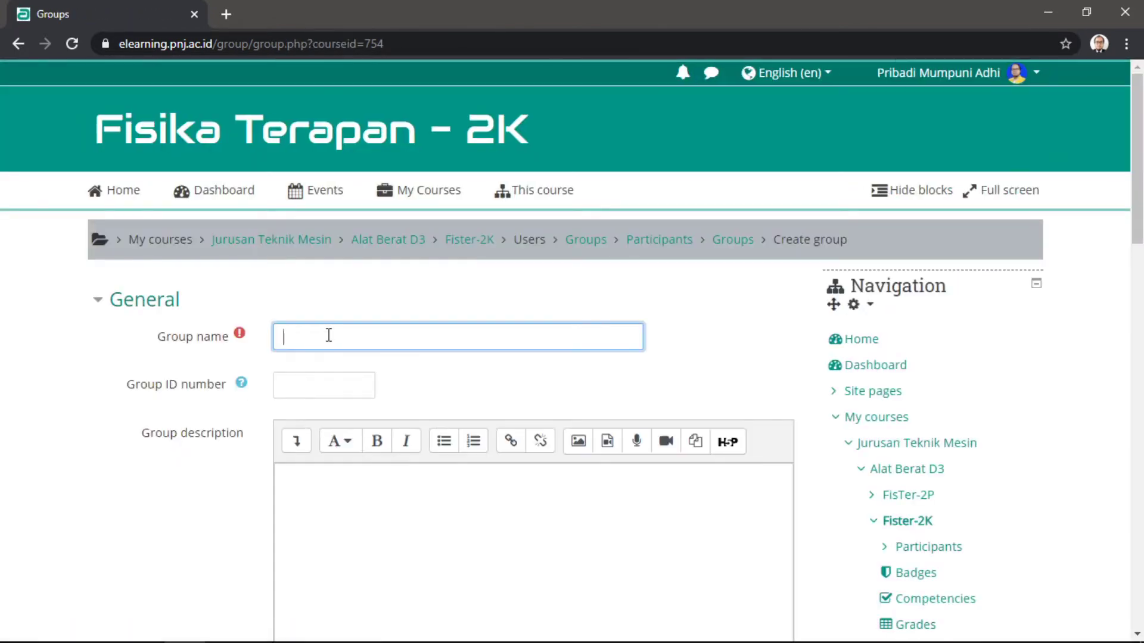
pyautogui.write('B')
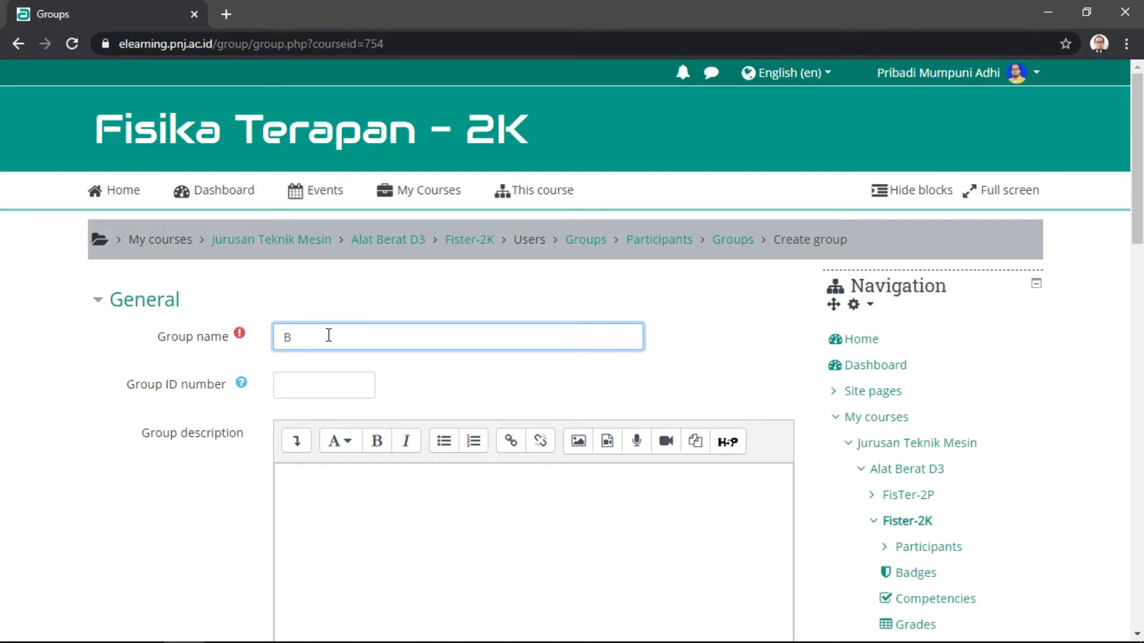
pyautogui.scroll(-10, 328, 340)
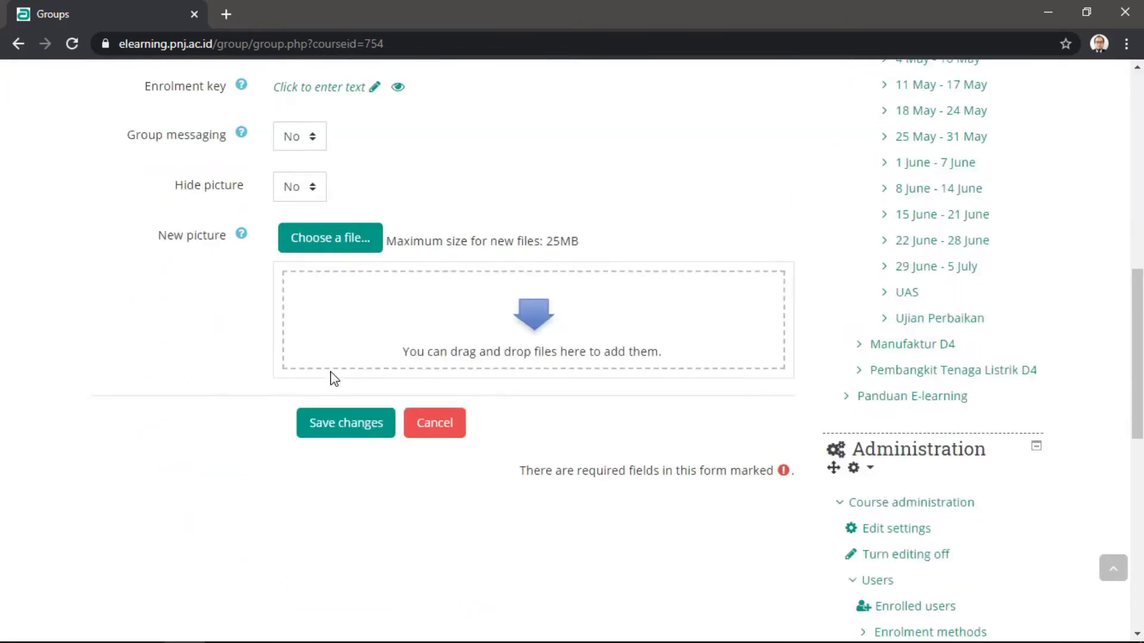
pyautogui.click(341, 425)
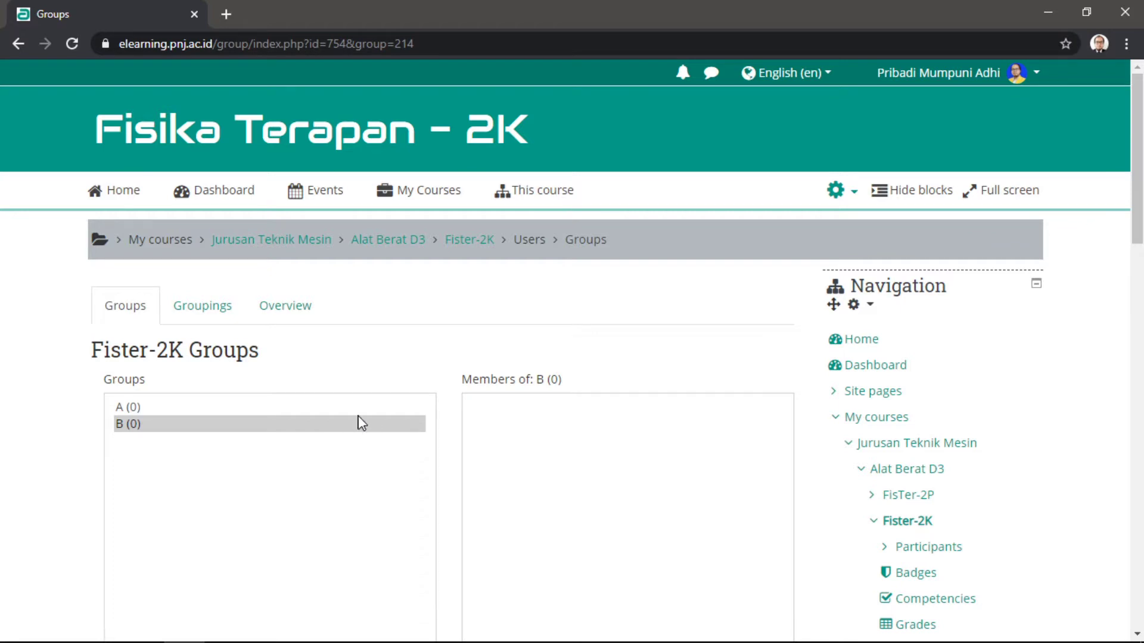
pyautogui.keyDown('shift'); pyautogui.click(363, 413); pyautogui.keyUp('shift')
pyautogui.click(572, 356)
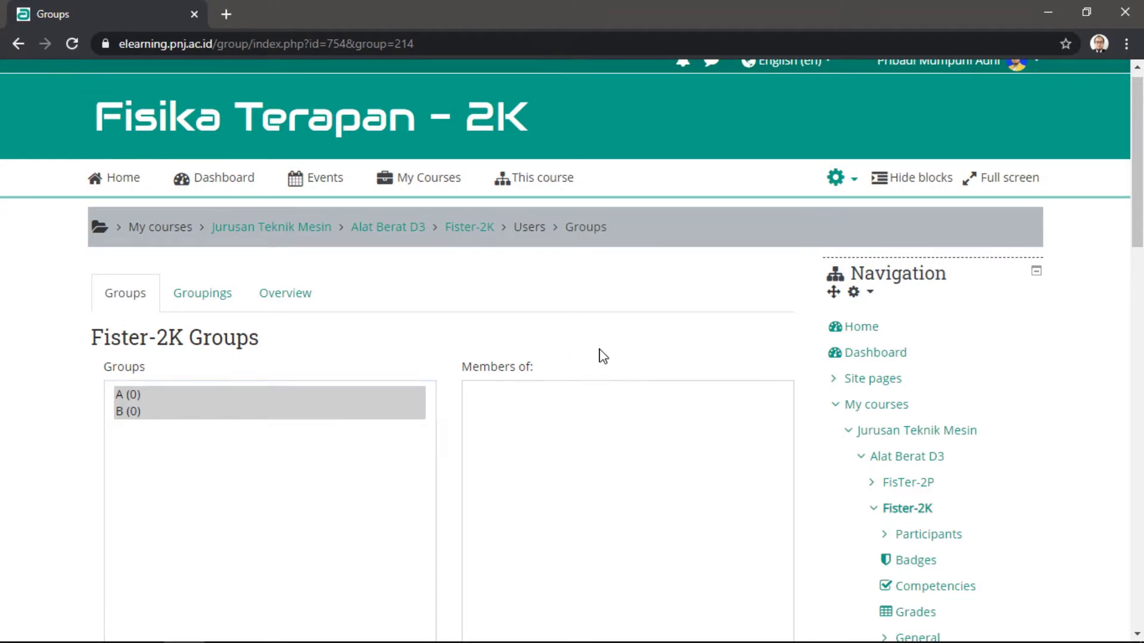
pyautogui.click(613, 413)
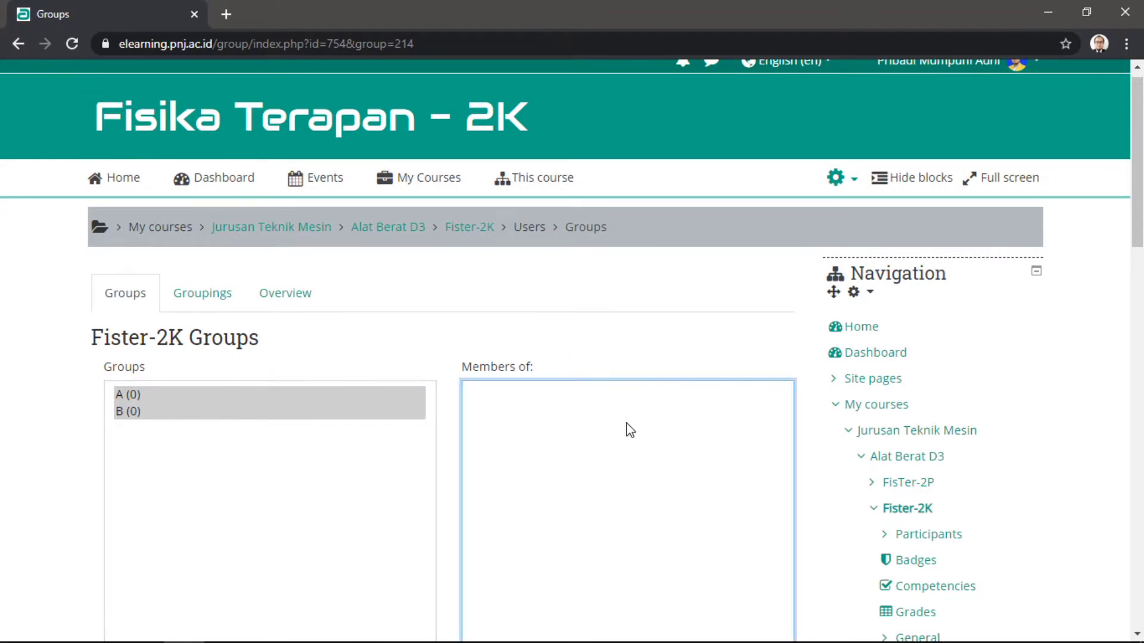
# Select group A alone and open its page for adding and removing users
pyautogui.scroll(-4, 625, 429)
pyautogui.click(160, 154)
pyautogui.click(146, 144)
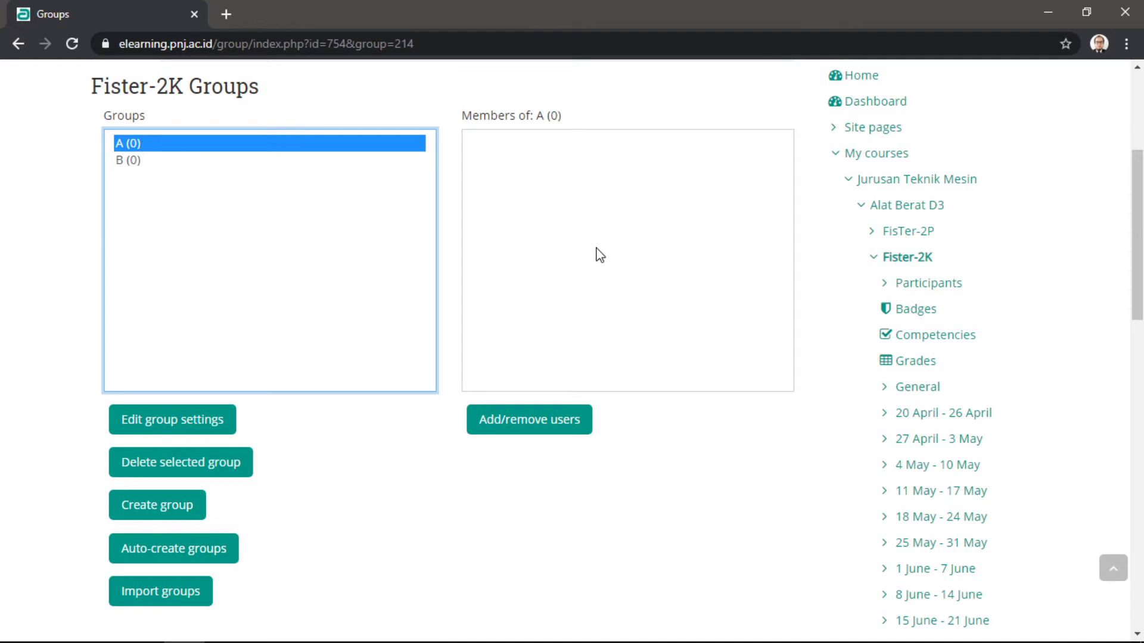
pyautogui.click(536, 425)
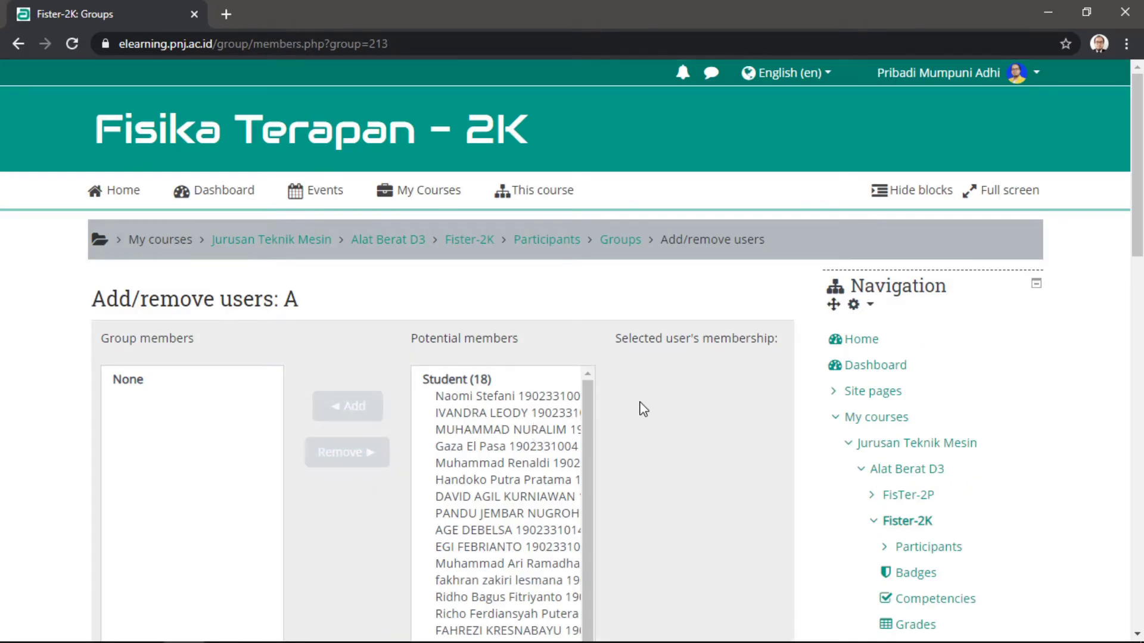
pyautogui.scroll(-1, 644, 410)
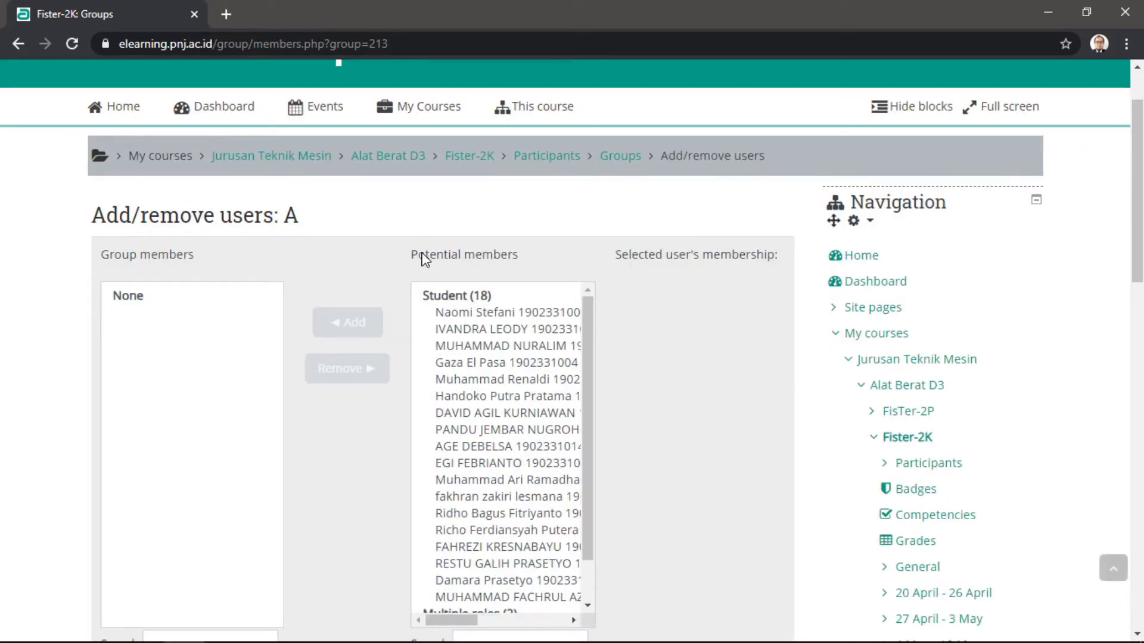
# Add every other student in the potential members list, starting with the first, to group A
pyautogui.click(501, 317)
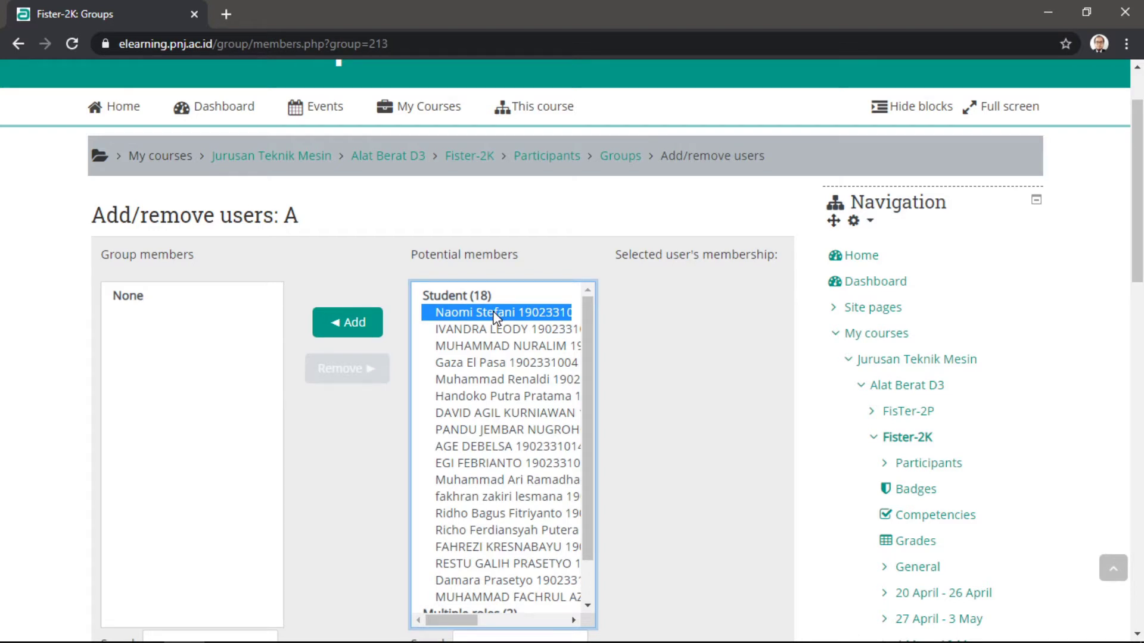
pyautogui.keyDown('ctrl'); pyautogui.click(443, 348); pyautogui.keyUp('ctrl')
pyautogui.keyDown('ctrl'); pyautogui.click(446, 381); pyautogui.keyUp('ctrl')
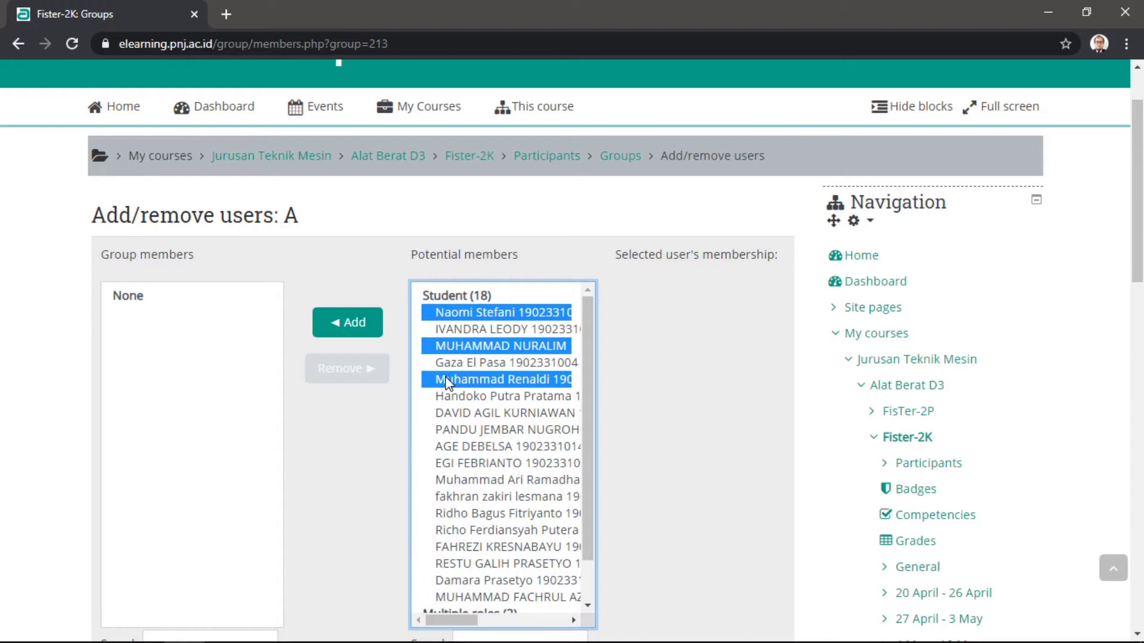
pyautogui.keyDown('ctrl'); pyautogui.click(446, 415); pyautogui.keyUp('ctrl')
pyautogui.keyDown('ctrl'); pyautogui.click(450, 448); pyautogui.keyUp('ctrl')
pyautogui.keyDown('ctrl'); pyautogui.click(452, 480); pyautogui.keyUp('ctrl')
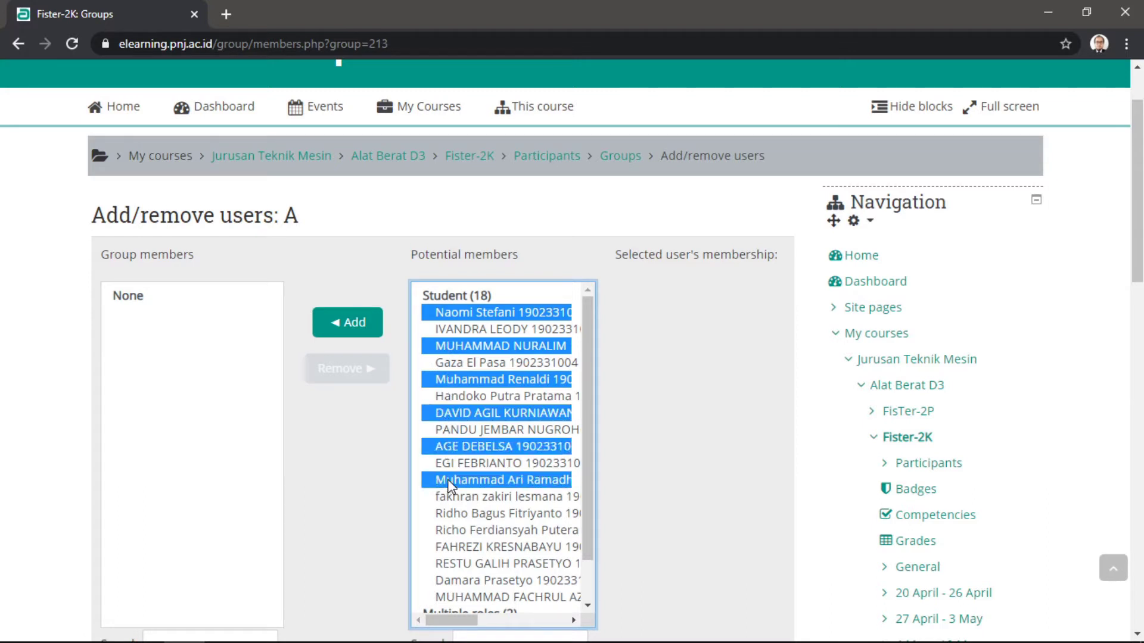
pyautogui.keyDown('ctrl'); pyautogui.click(450, 517); pyautogui.keyUp('ctrl')
pyautogui.keyDown('ctrl'); pyautogui.click(451, 550); pyautogui.keyUp('ctrl')
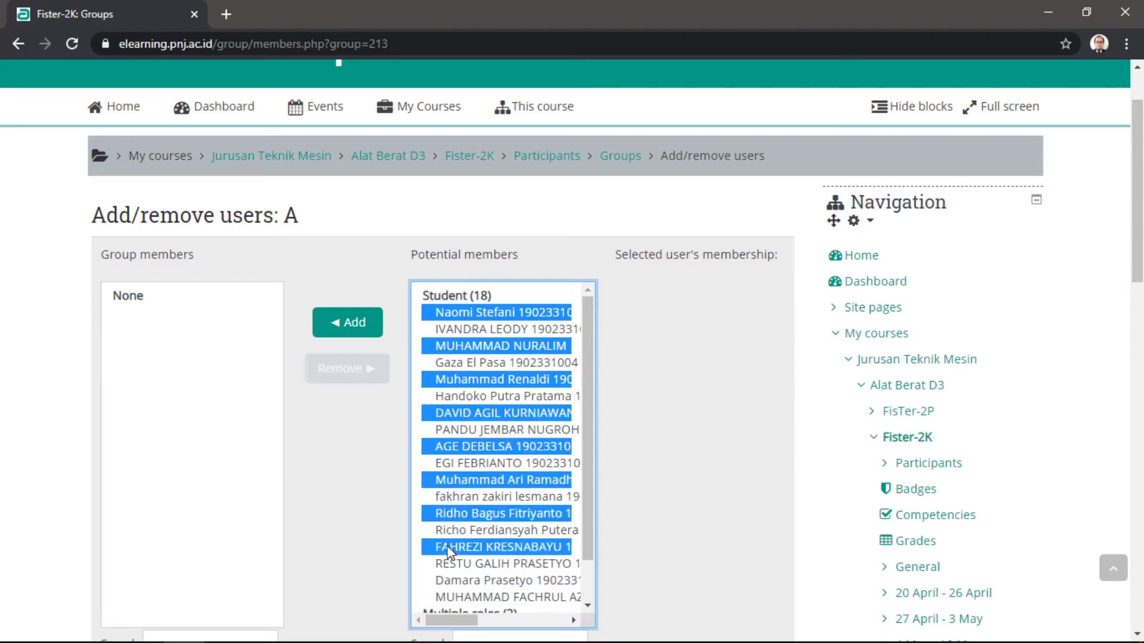
pyautogui.keyDown('ctrl'); pyautogui.click(453, 583); pyautogui.keyUp('ctrl')
pyautogui.moveTo(588, 516); pyautogui.dragTo(586, 565)
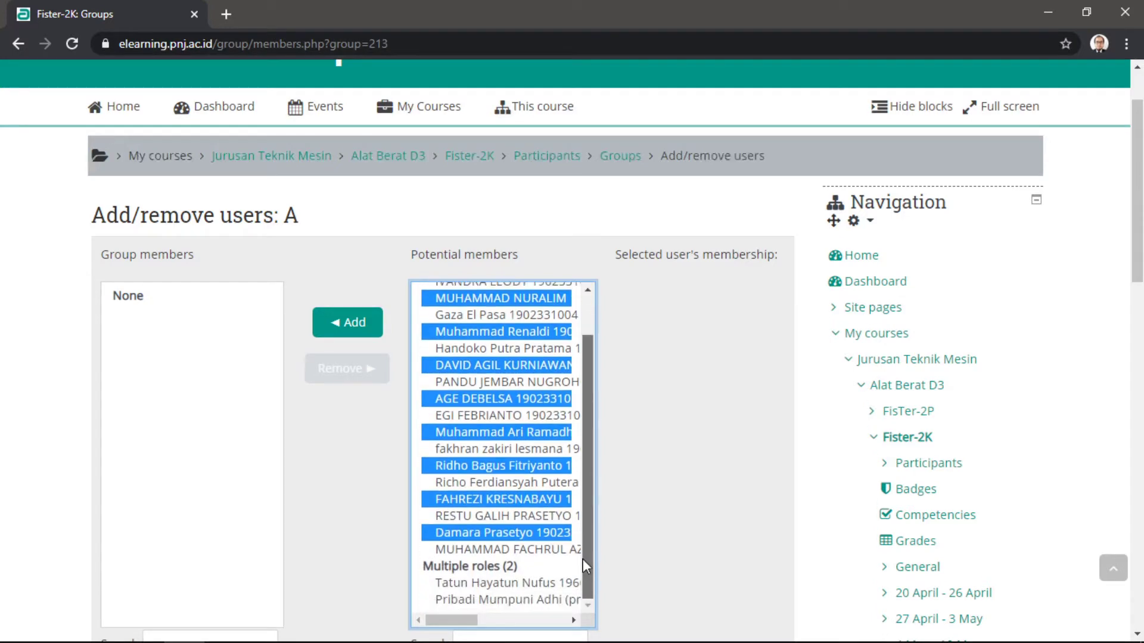
pyautogui.click(349, 326)
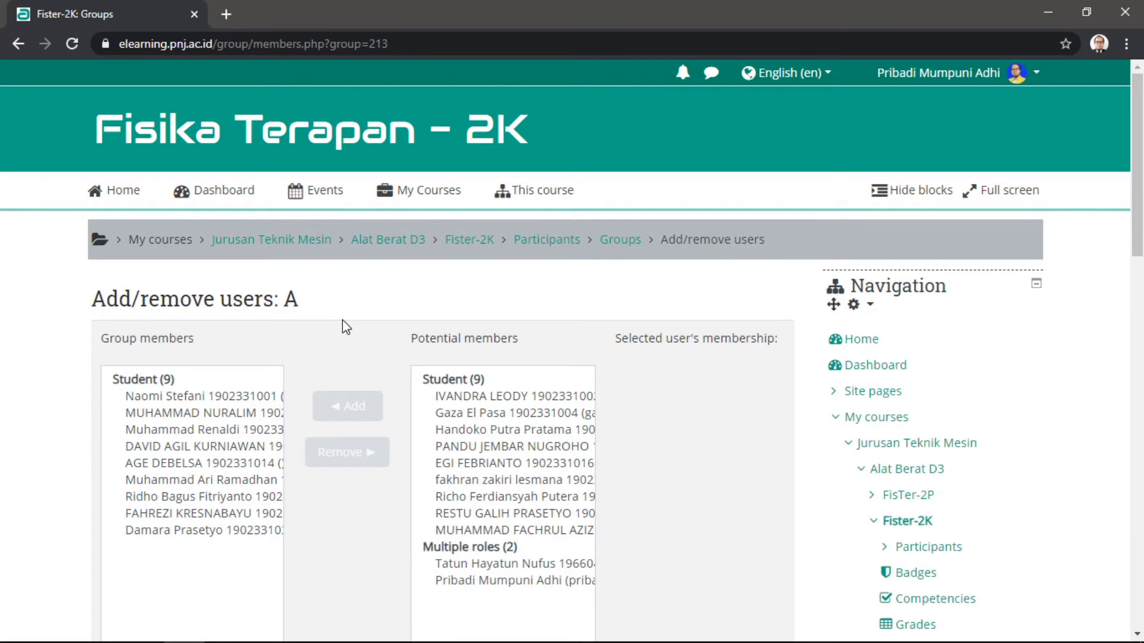
# Return to the groups list and open the page for adding and removing users of group B
pyautogui.scroll(-8, 346, 326)
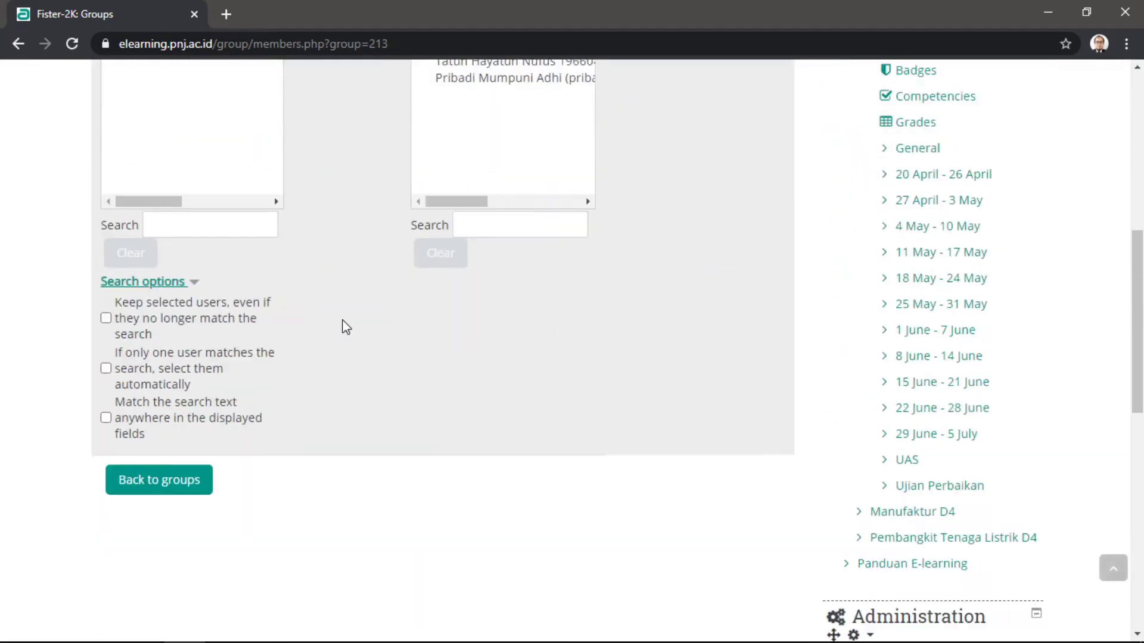
pyautogui.click(158, 481)
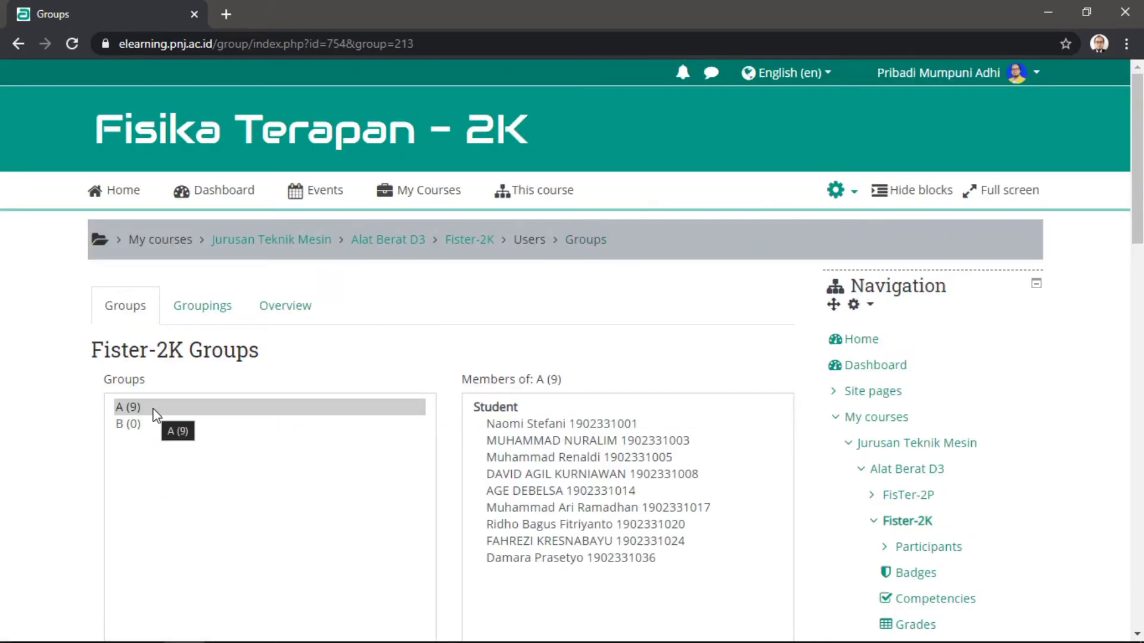
pyautogui.click(126, 425)
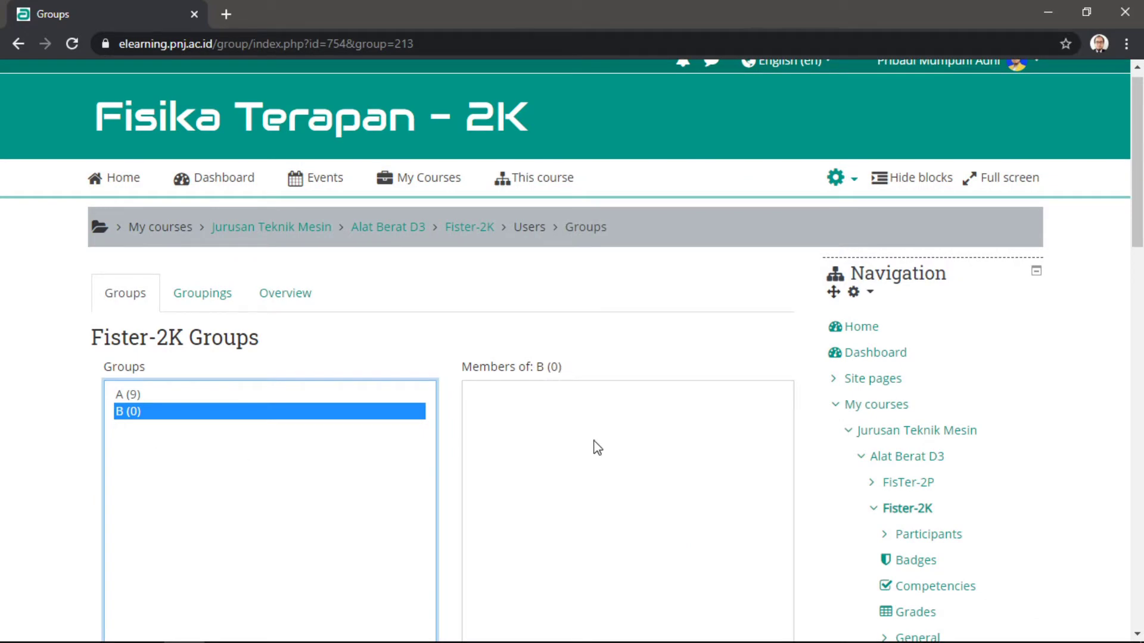
pyautogui.scroll(-4, 598, 448)
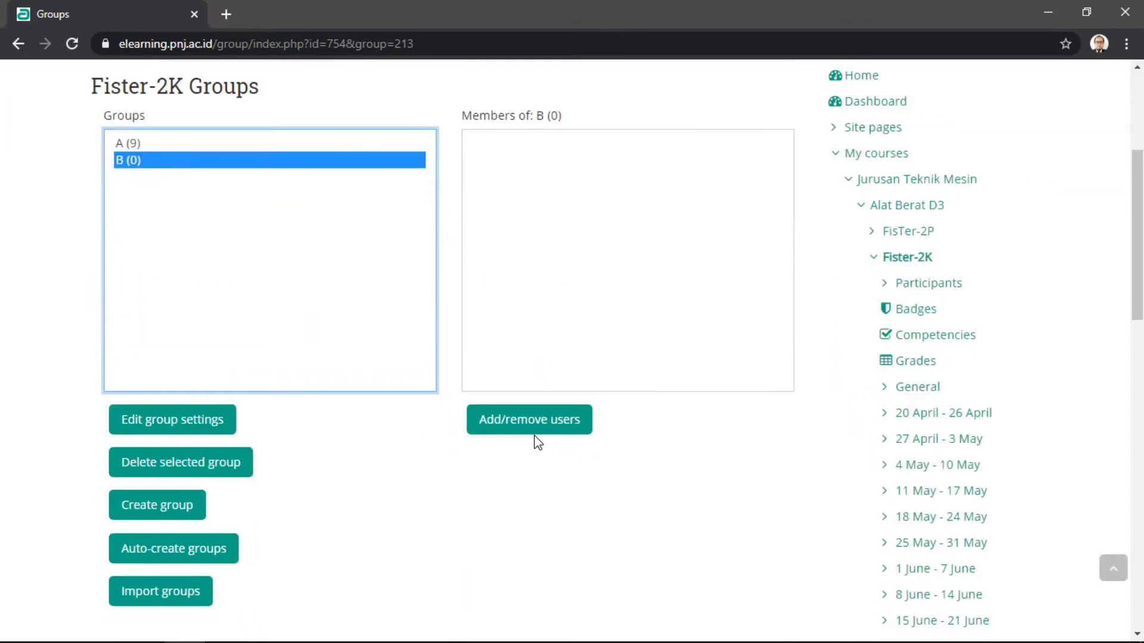
pyautogui.click(540, 426)
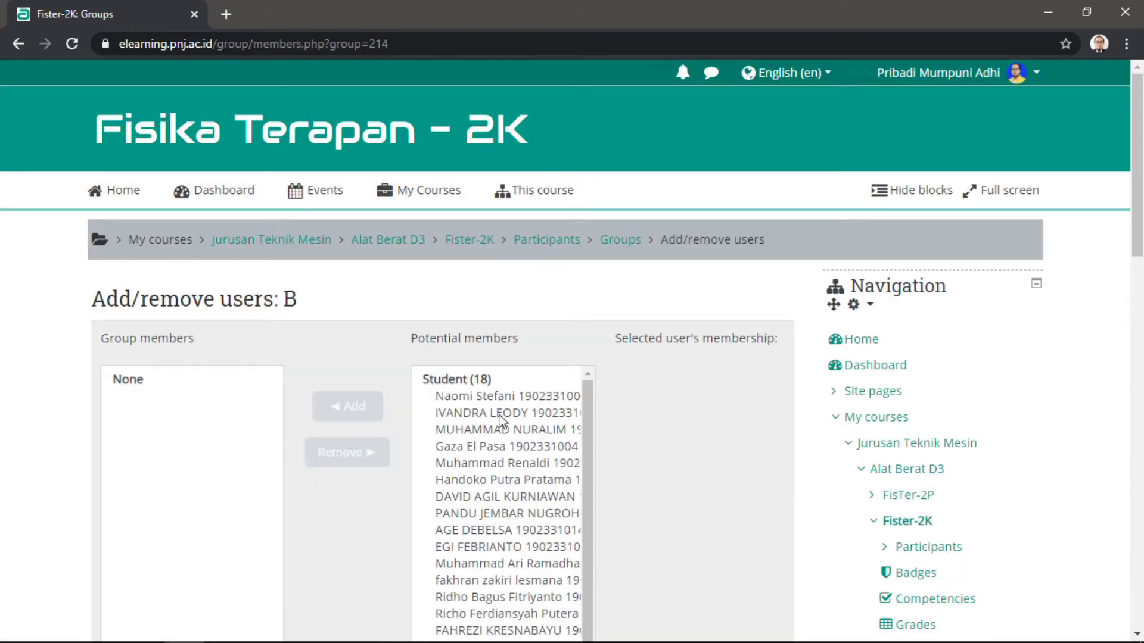
# Add every other student in the potential members list, starting with the second, to group B and return to the groups list
pyautogui.click(501, 415)
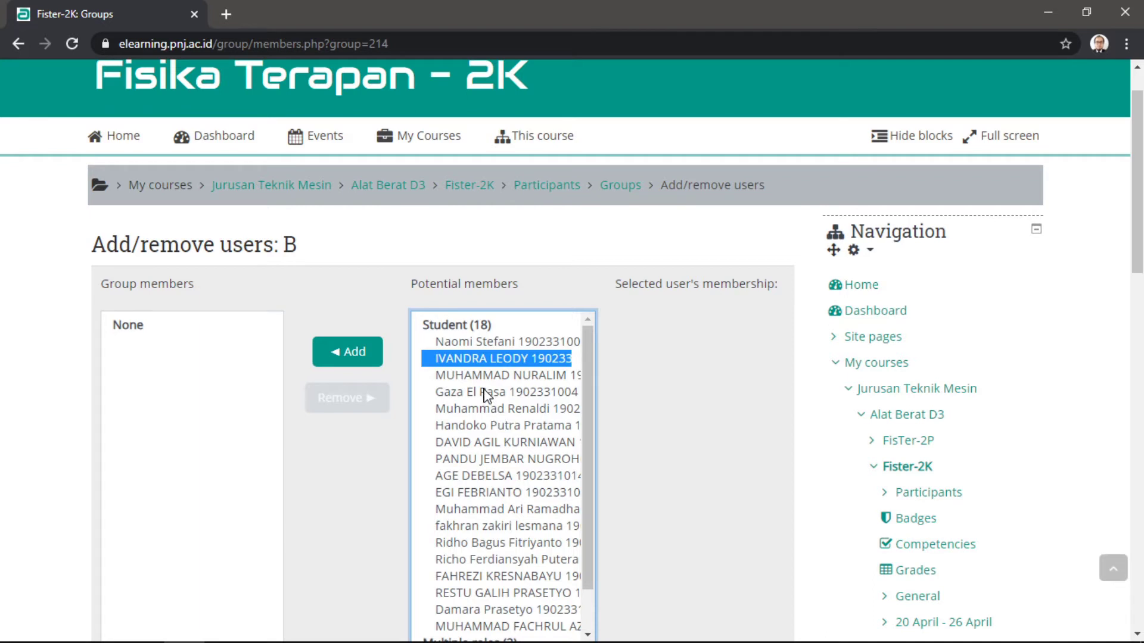
pyautogui.keyDown('ctrl'); pyautogui.click(484, 392); pyautogui.keyUp('ctrl')
pyautogui.keyDown('ctrl'); pyautogui.click(479, 425); pyautogui.keyUp('ctrl')
pyautogui.keyDown('ctrl'); pyautogui.click(476, 459); pyautogui.keyUp('ctrl')
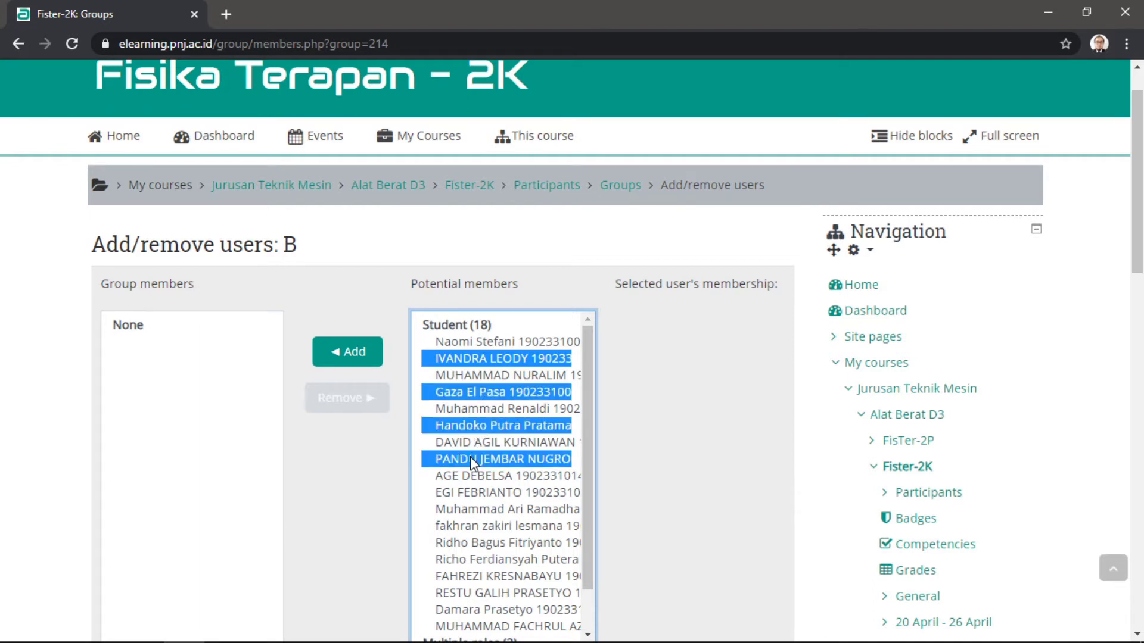
pyautogui.keyDown('ctrl'); pyautogui.click(473, 493); pyautogui.keyUp('ctrl')
pyautogui.keyDown('ctrl'); pyautogui.click(477, 526); pyautogui.keyUp('ctrl')
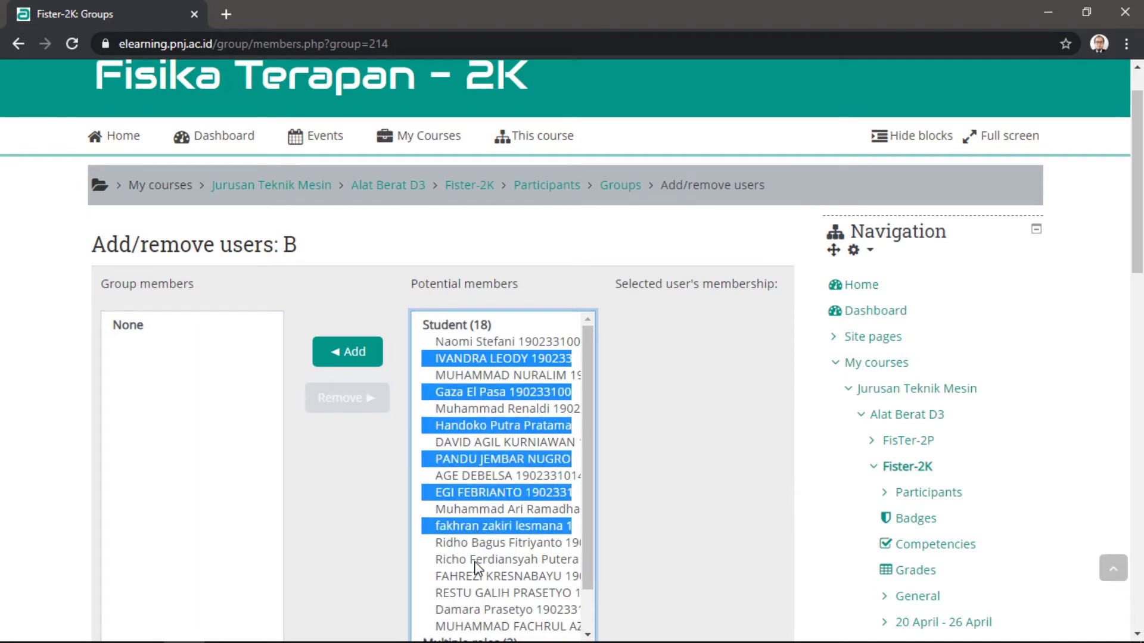
pyautogui.keyDown('ctrl'); pyautogui.click(478, 559); pyautogui.keyUp('ctrl')
pyautogui.keyDown('ctrl'); pyautogui.click(477, 591); pyautogui.keyUp('ctrl')
pyautogui.moveTo(583, 503); pyautogui.dragTo(582, 573)
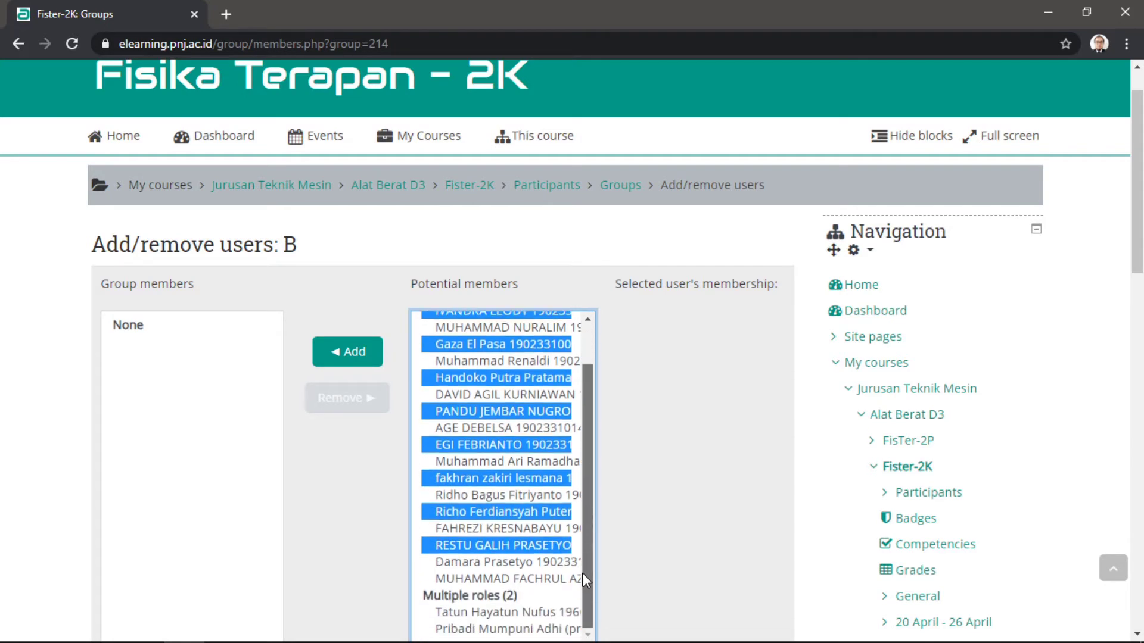
pyautogui.keyDown('ctrl'); pyautogui.click(539, 581); pyautogui.keyUp('ctrl')
pyautogui.click(345, 355)
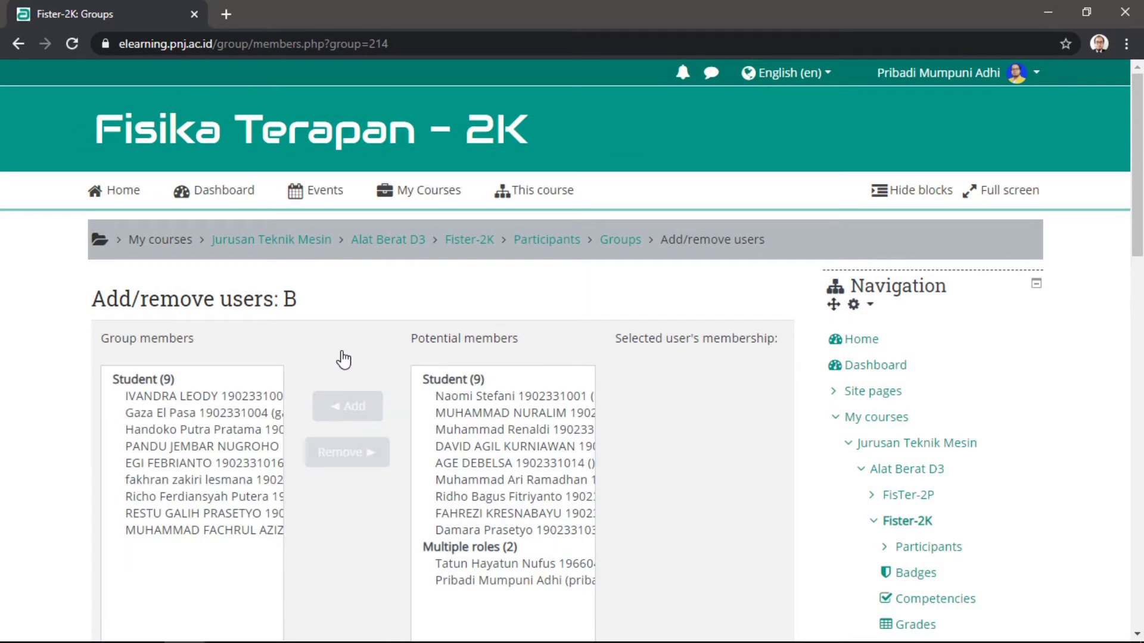
pyautogui.scroll(-8, 340, 356)
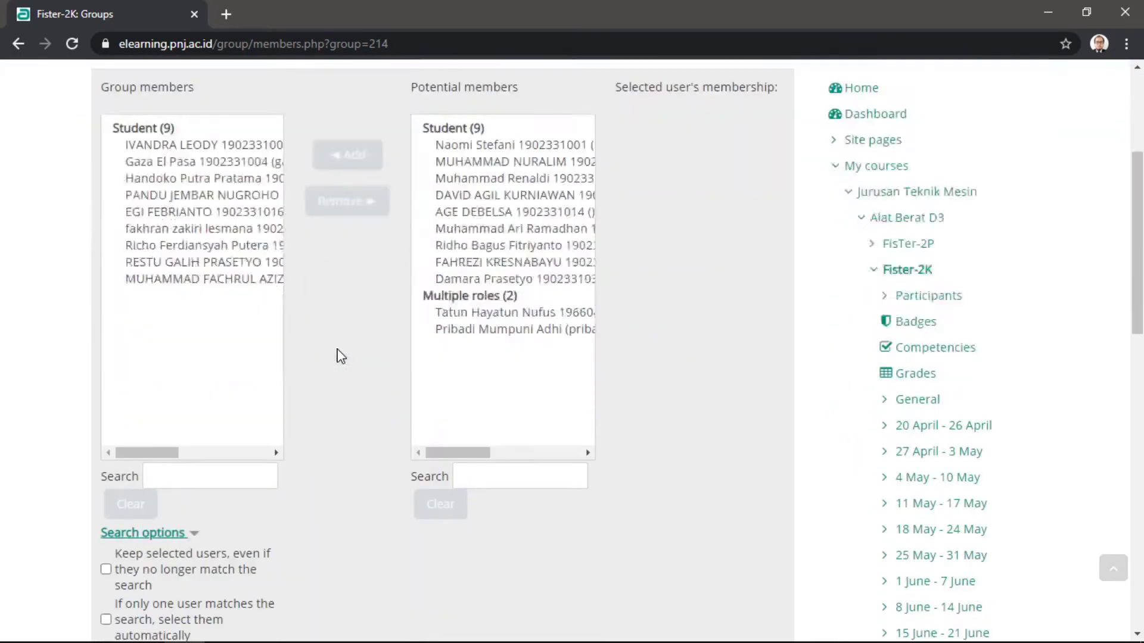
pyautogui.click(184, 481)
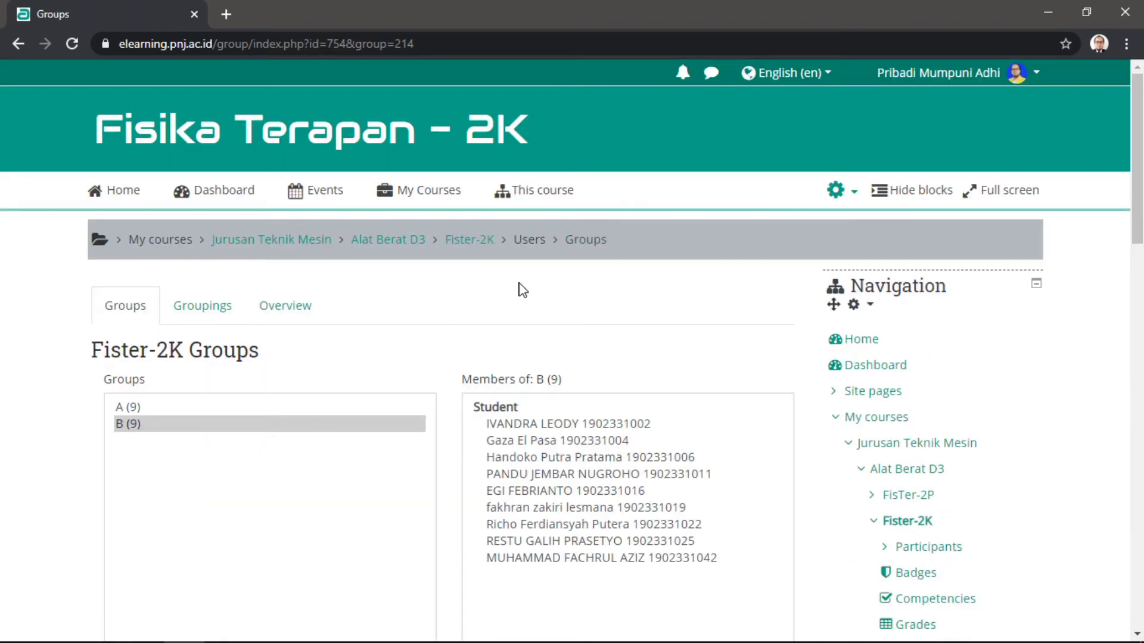
# Create a grouping named Soal A in the course, leaving its ID number and description empty
pyautogui.scroll(-1, 523, 290)
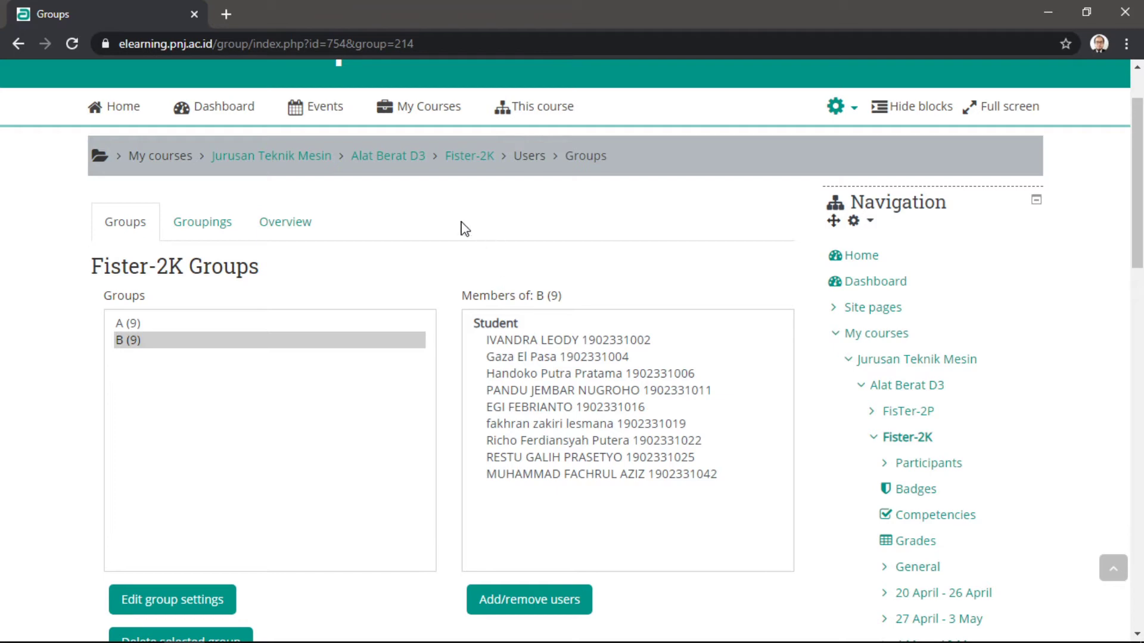
pyautogui.click(205, 223)
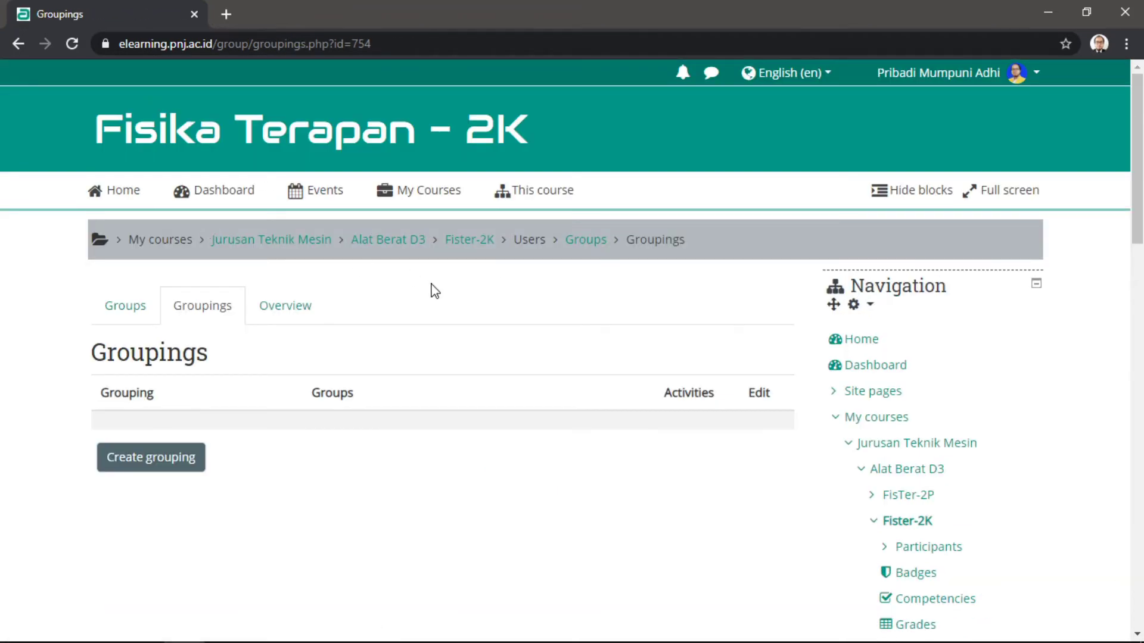
pyautogui.scroll(-1, 432, 289)
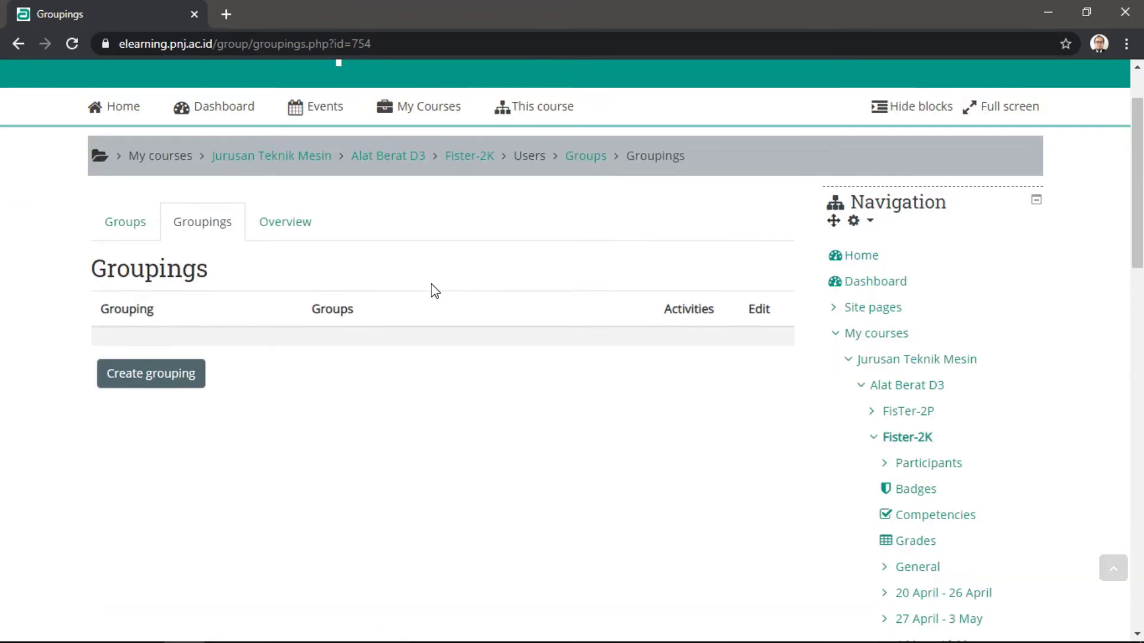
pyautogui.click(177, 375)
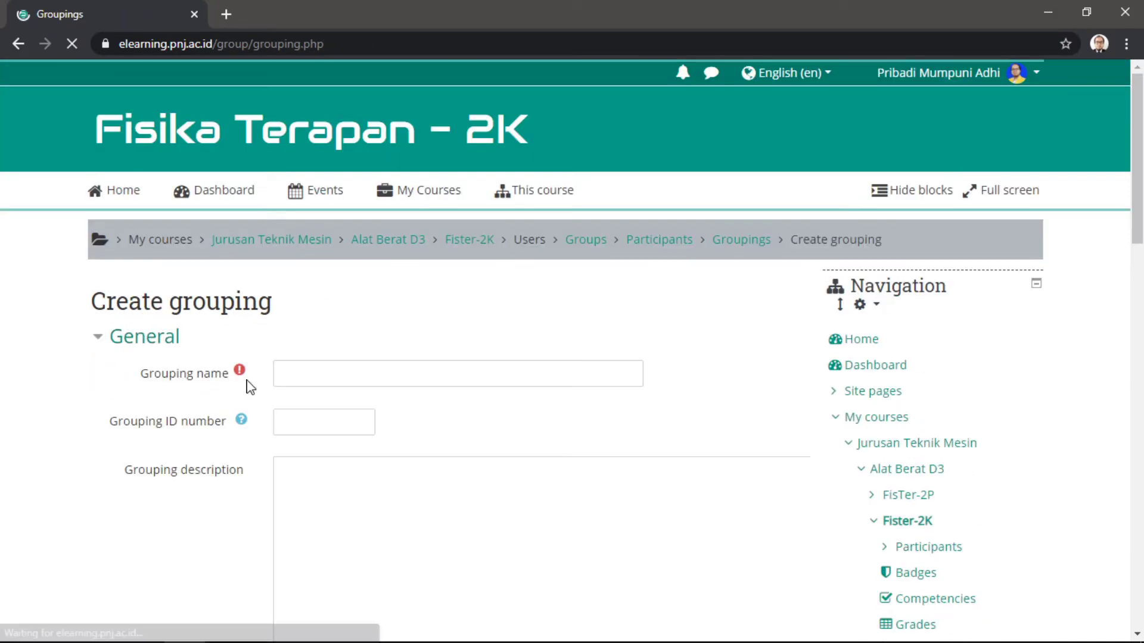
pyautogui.click(336, 369)
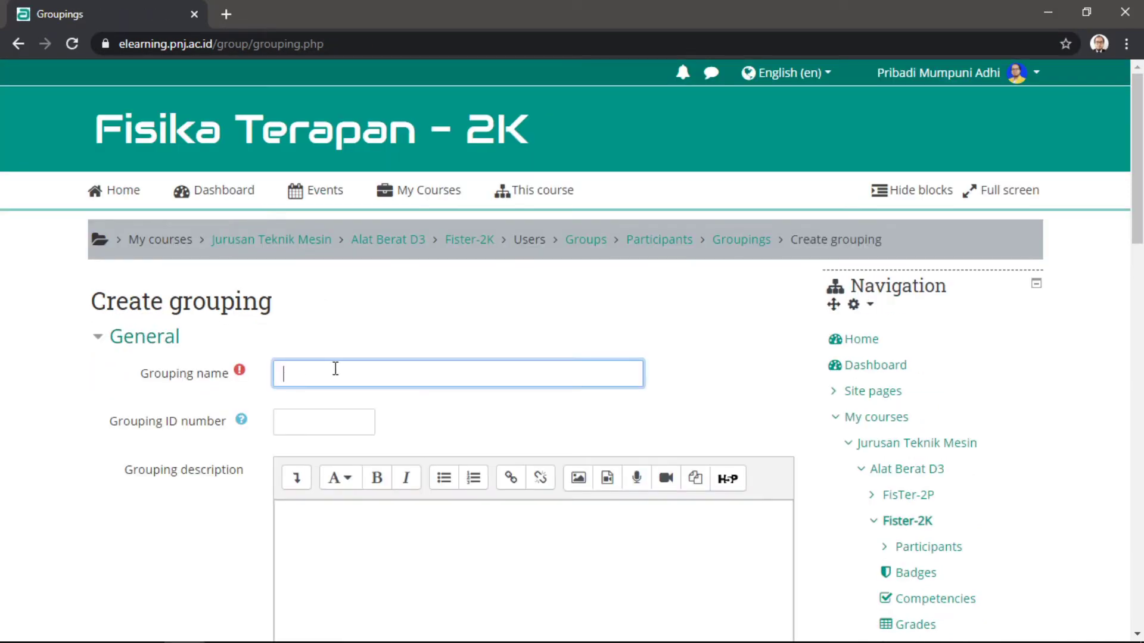
pyautogui.write('Soal A')
pyautogui.scroll(-7, 355, 388)
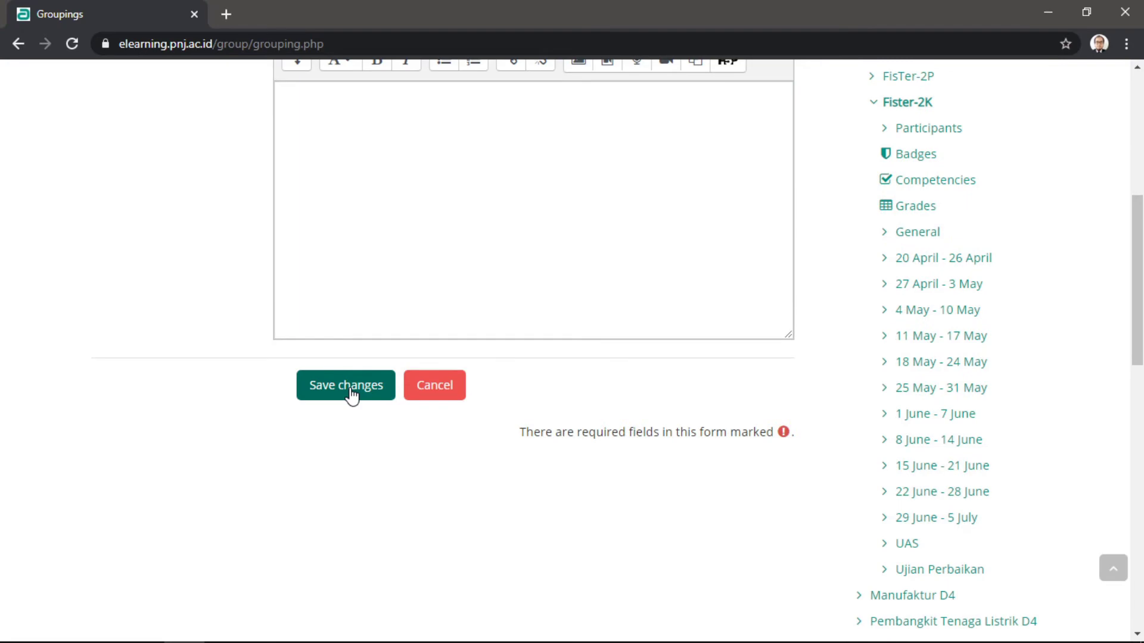
pyautogui.click(351, 391)
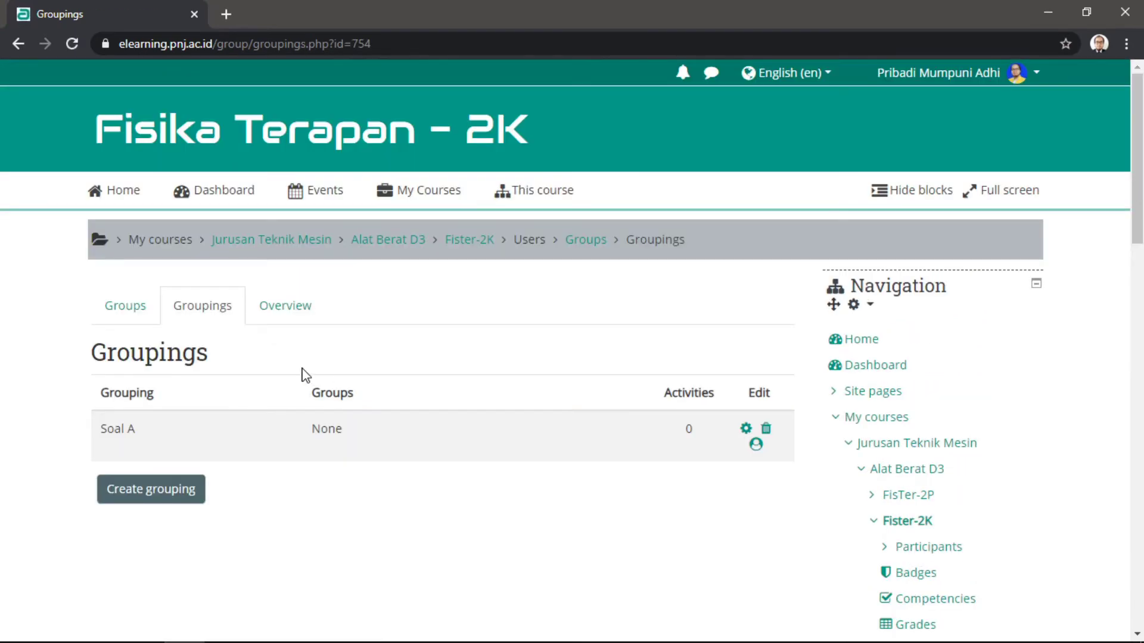
# Create a second grouping named Soal B, leaving its ID number and description empty
pyautogui.scroll(-1, 306, 374)
pyautogui.click(141, 411)
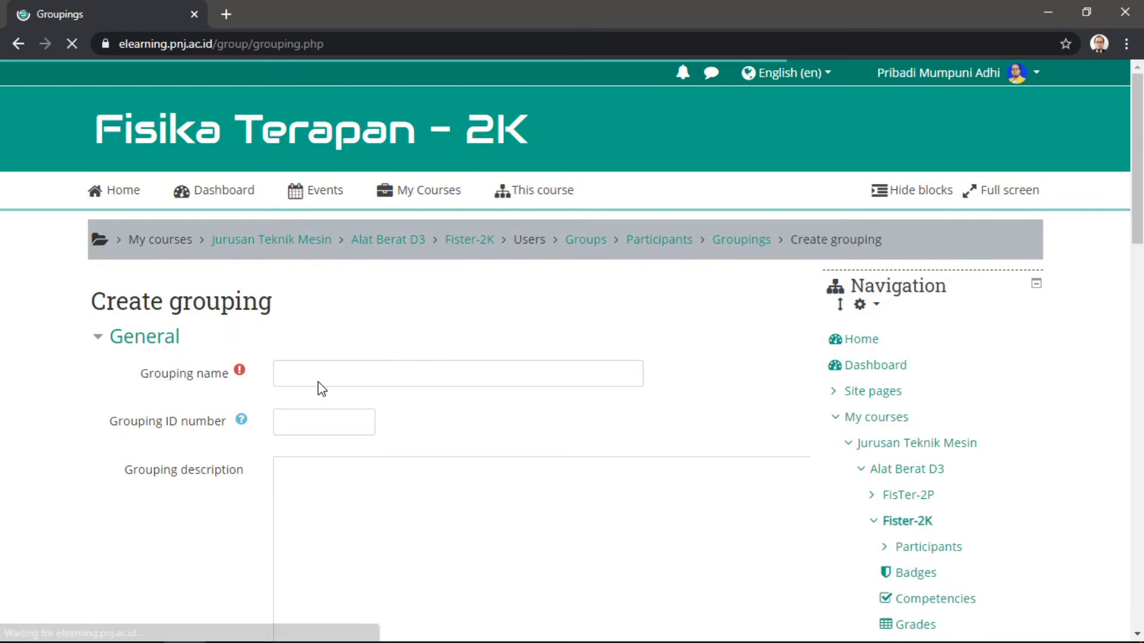
pyautogui.click(339, 375)
pyautogui.write('S')
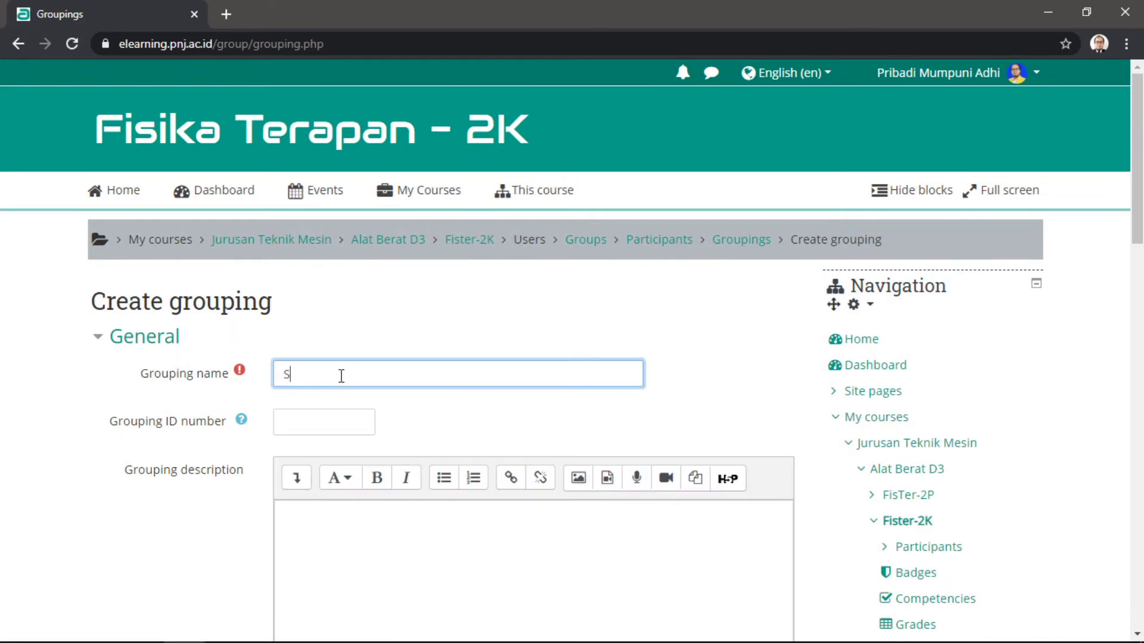
pyautogui.write('oal')
pyautogui.write('9')
pyautogui.scroll(-7, 330, 384)
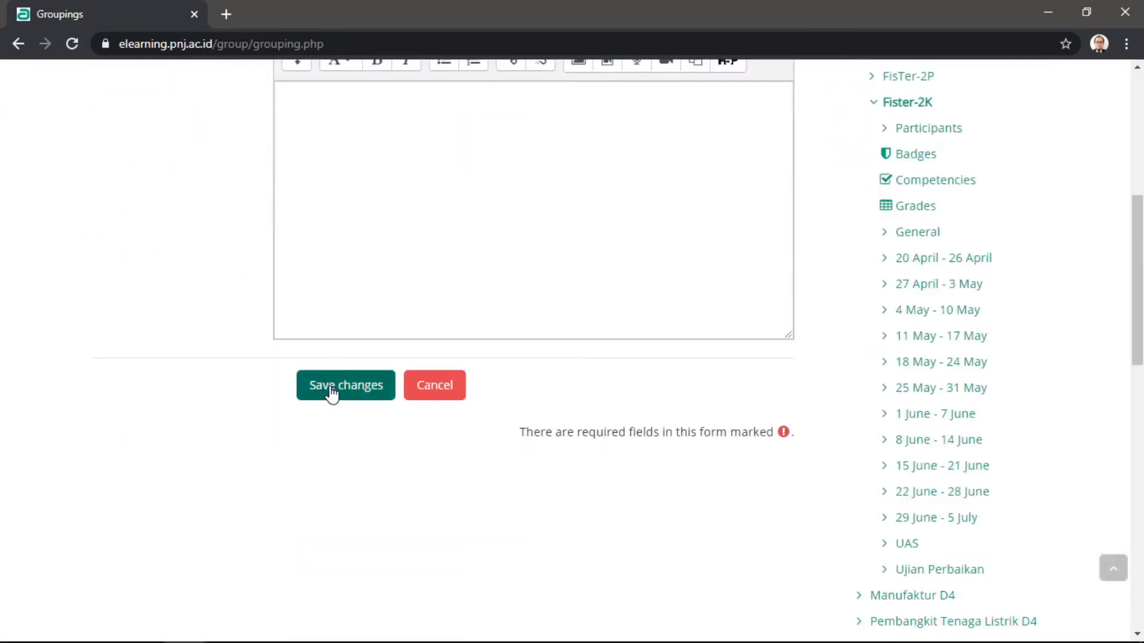
pyautogui.click(334, 392)
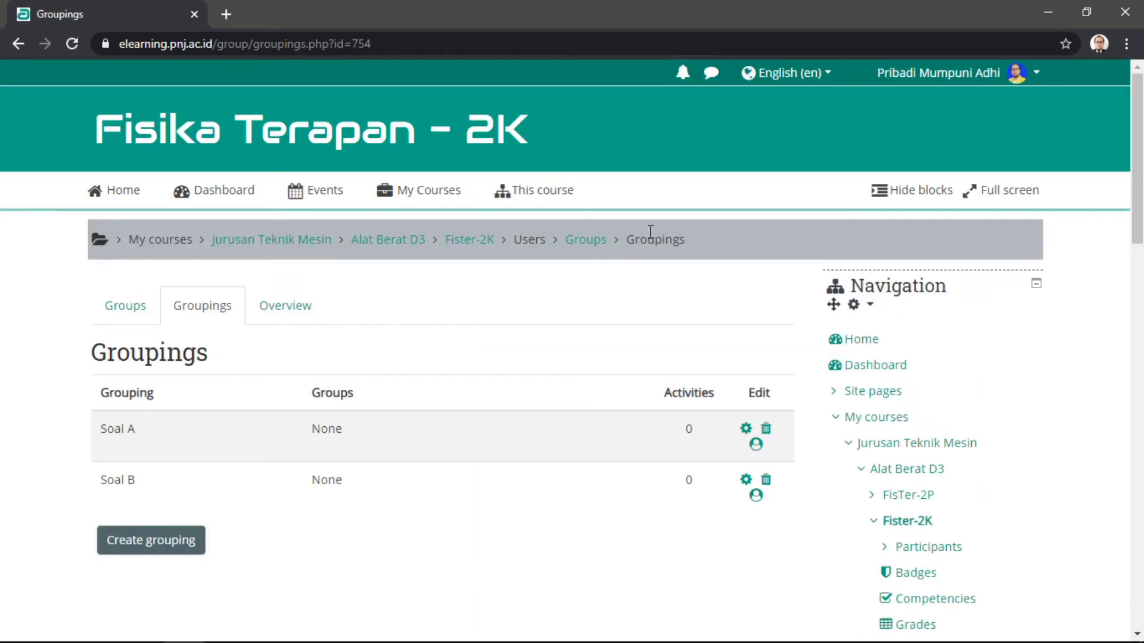
# Review the settings of the Soal A grouping and save them without changing anything
pyautogui.click(744, 431)
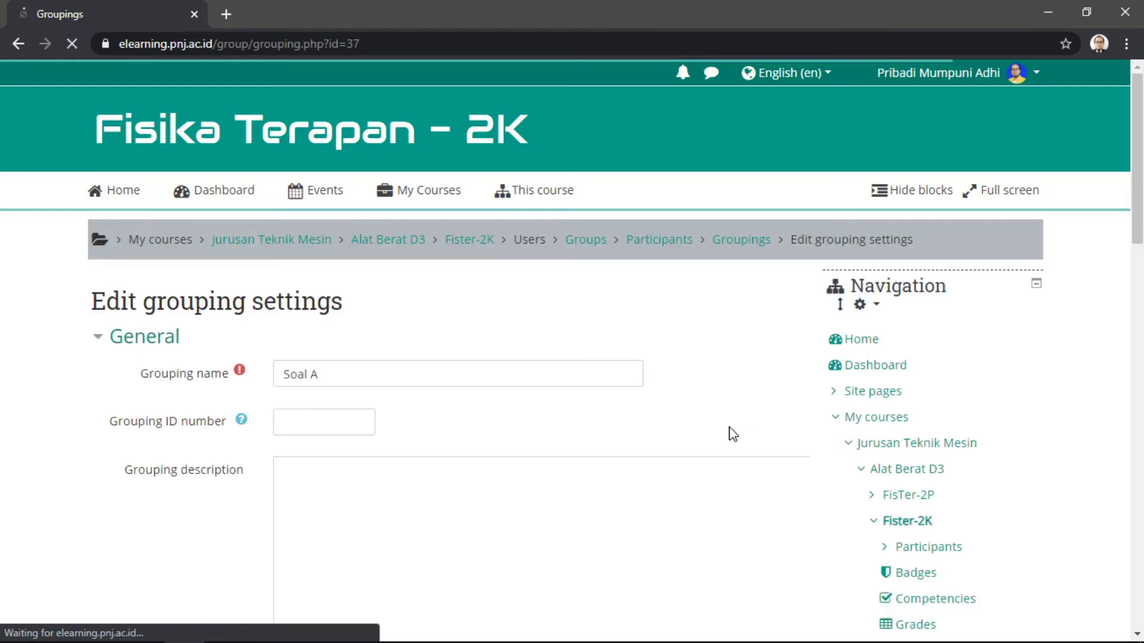
pyautogui.scroll(-5, 730, 432)
pyautogui.scroll(3, 214, 280)
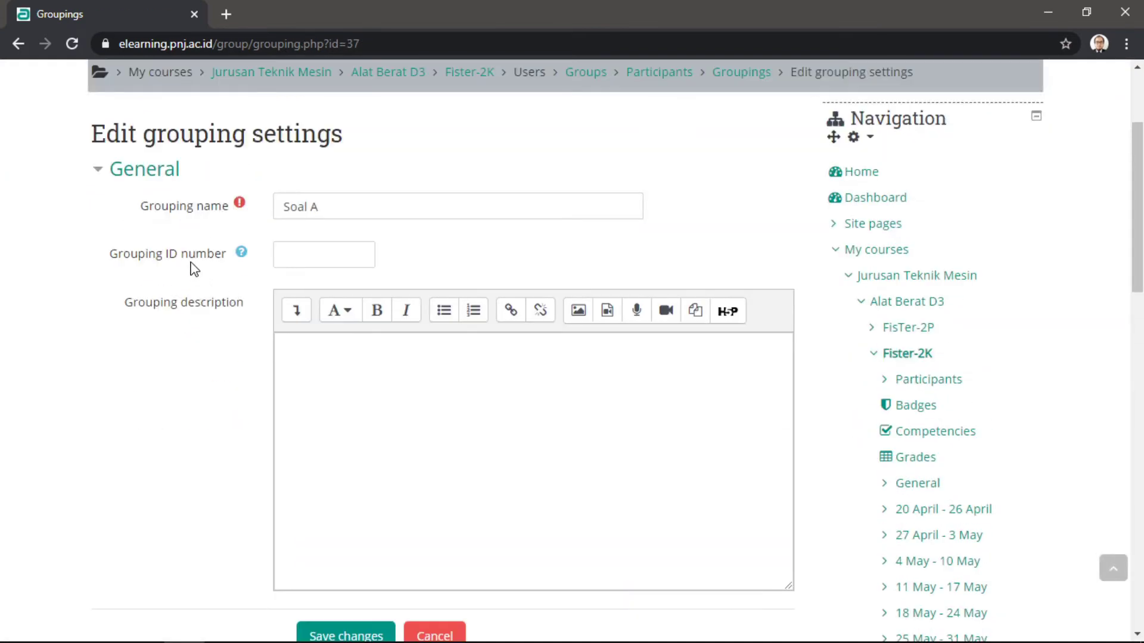
pyautogui.scroll(-3, 214, 295)
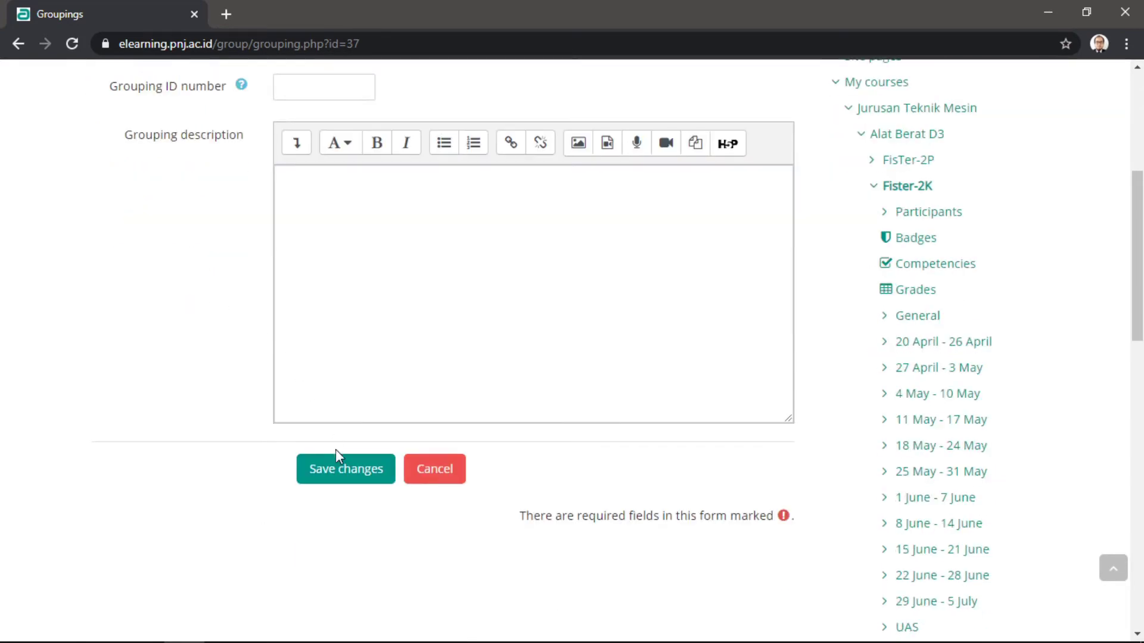
pyautogui.click(336, 474)
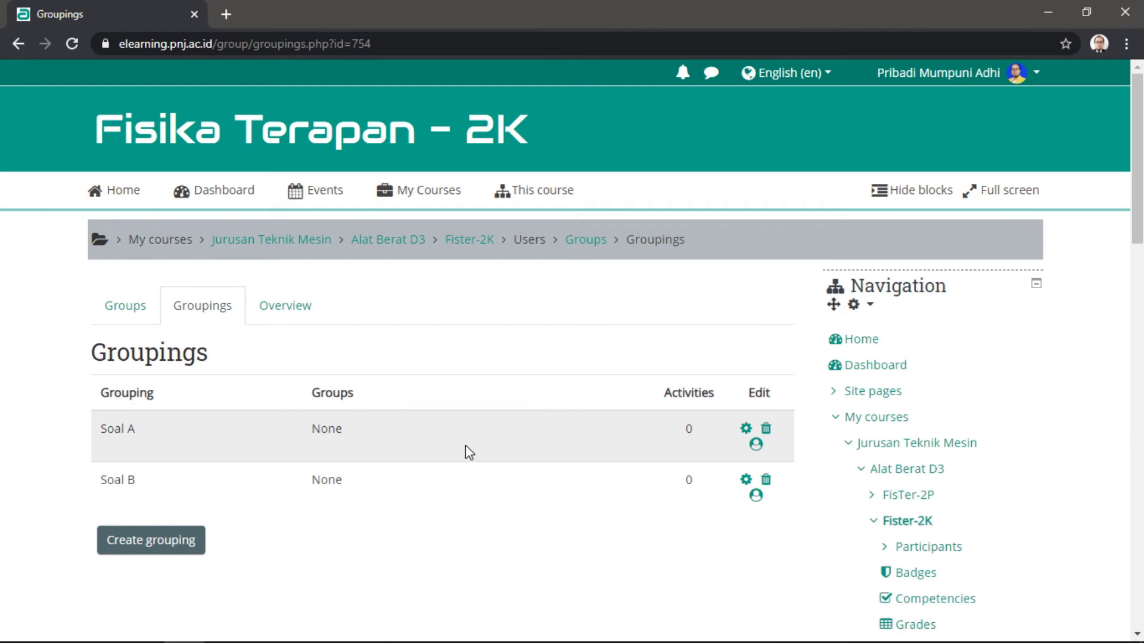
# Add group A to the Soal A grouping and return to the groupings list
pyautogui.scroll(-3, 470, 453)
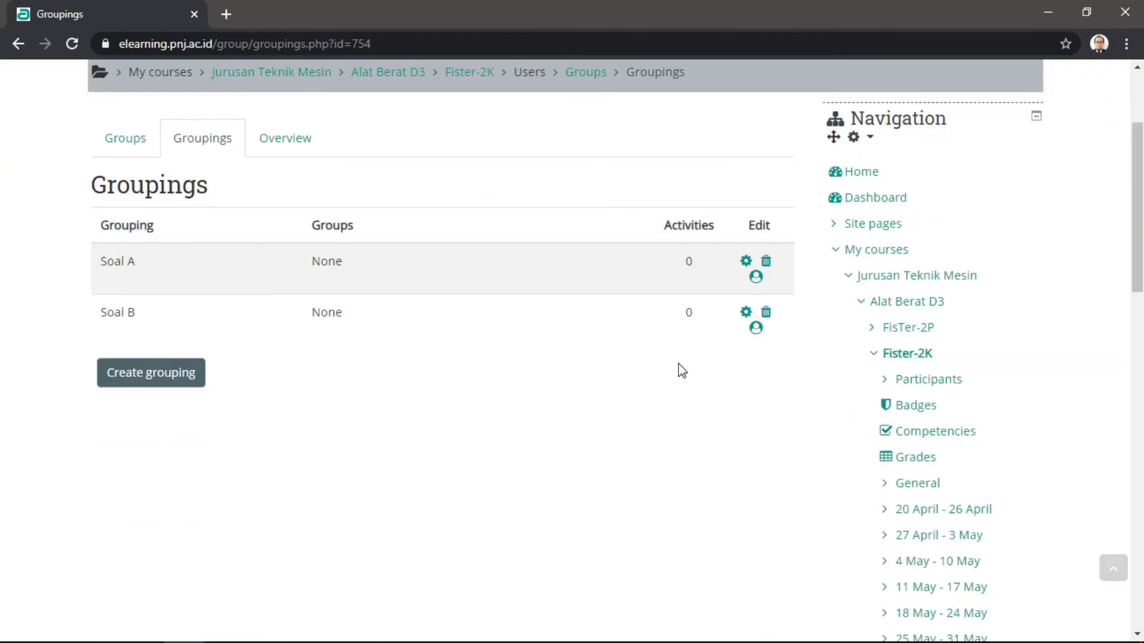
pyautogui.click(756, 277)
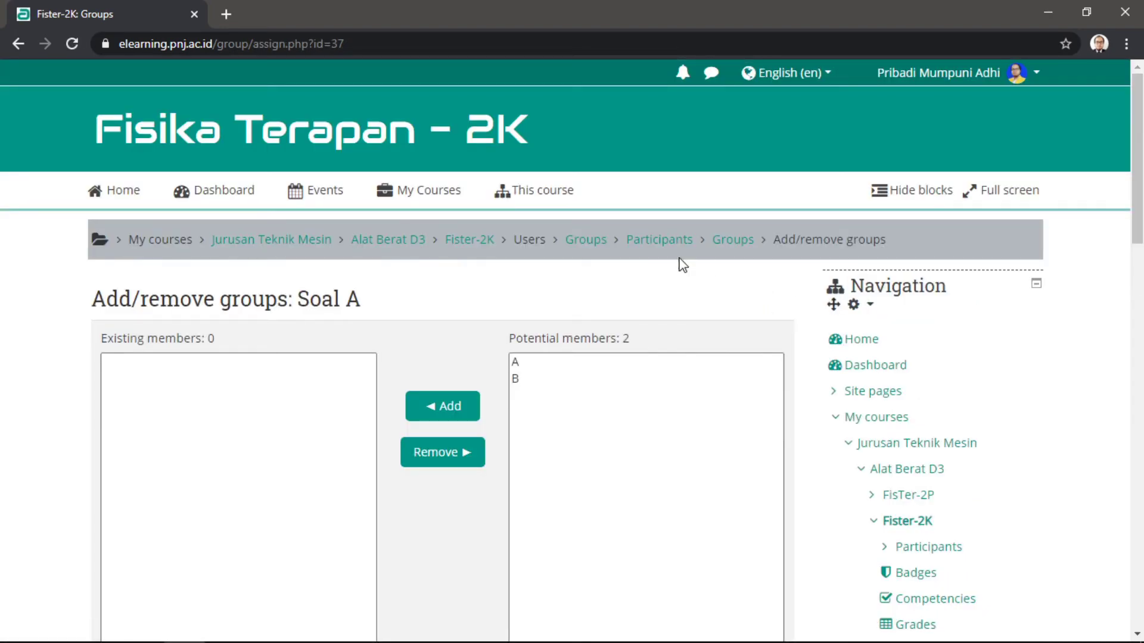
pyautogui.scroll(-1, 628, 254)
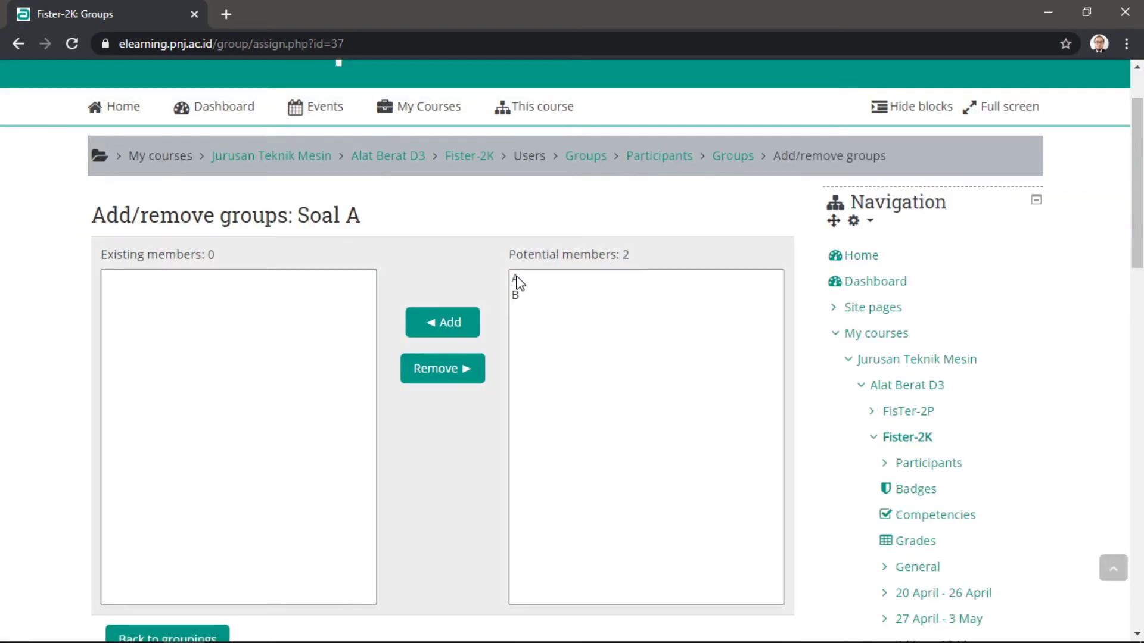
pyautogui.click(519, 282)
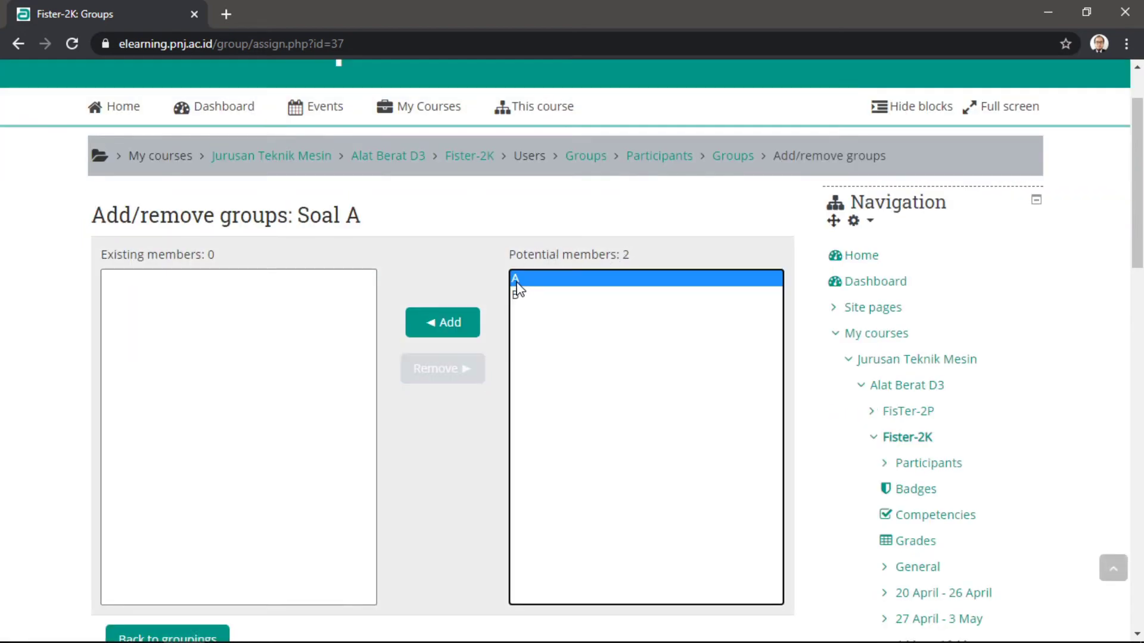
pyautogui.click(433, 324)
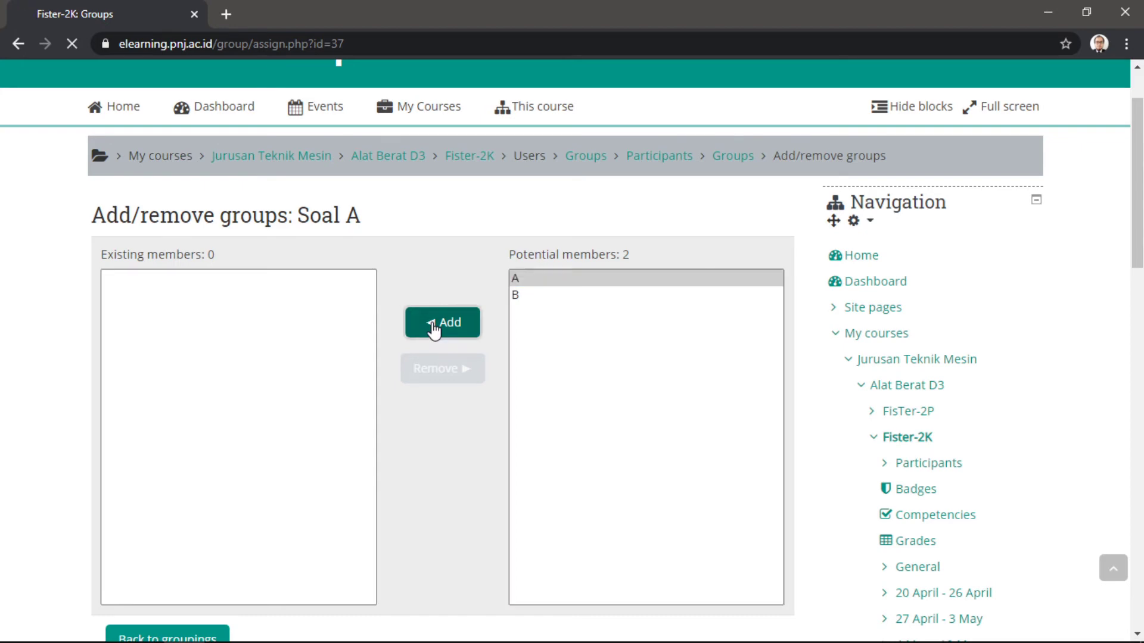
pyautogui.scroll(-3, 434, 332)
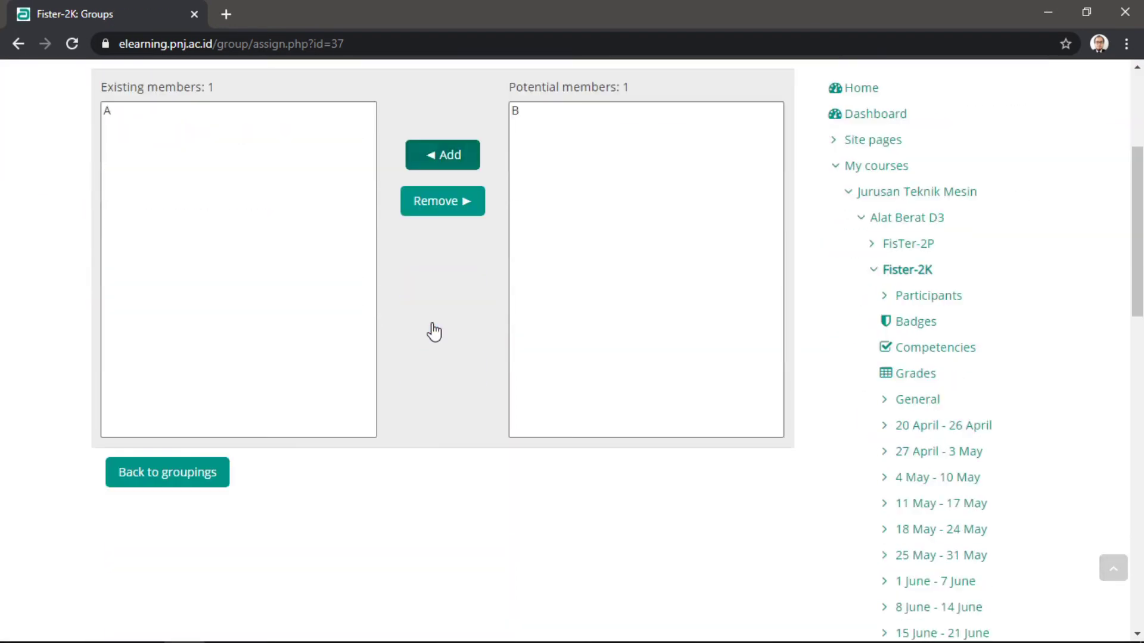
pyautogui.click(198, 471)
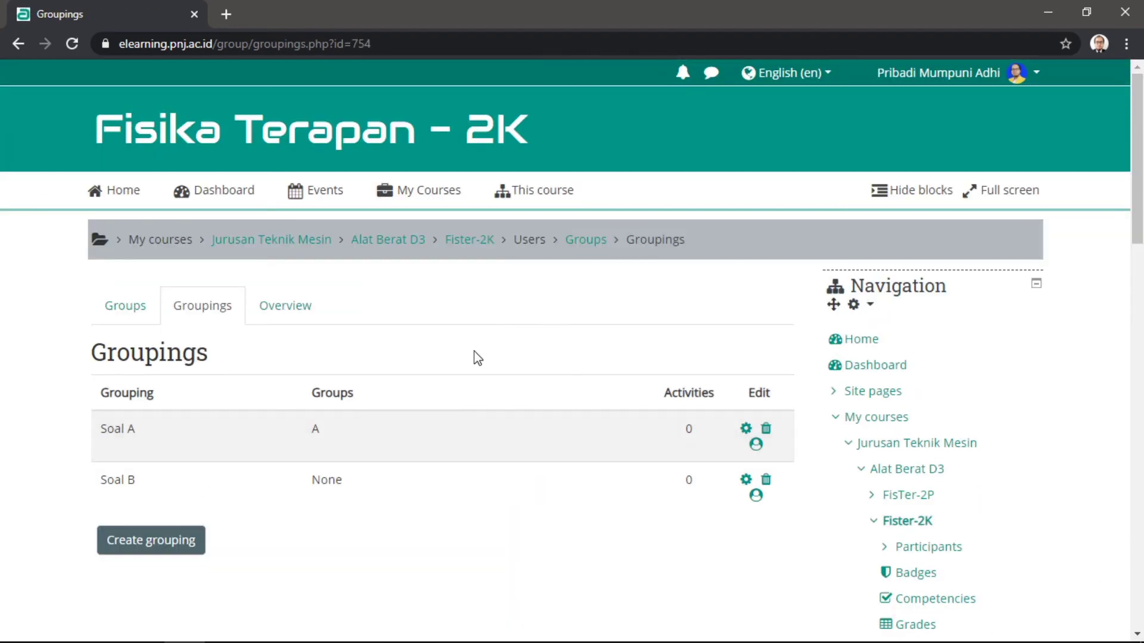
# Add group B to the Soal B grouping and return to the groupings list
pyautogui.scroll(-1, 473, 357)
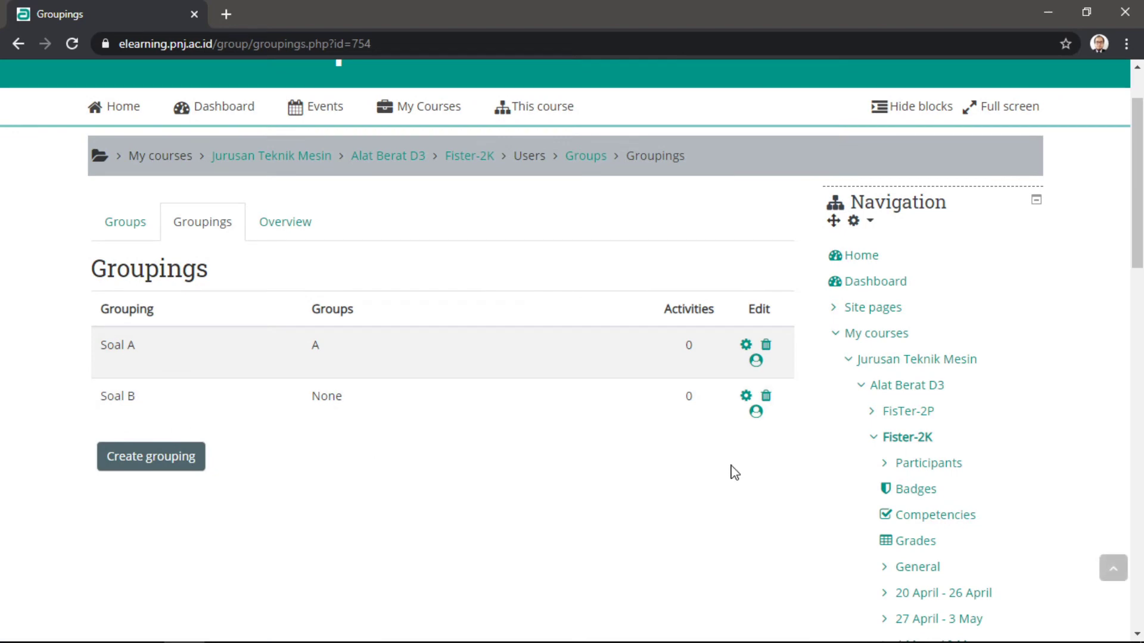
pyautogui.click(756, 412)
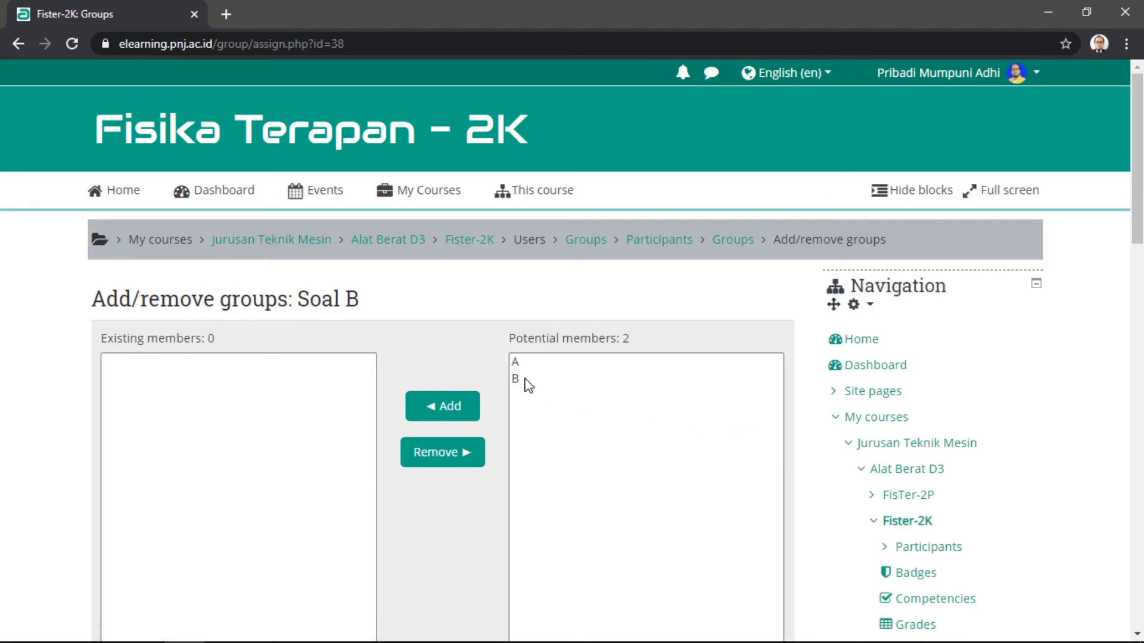
pyautogui.click(528, 381)
pyautogui.scroll(-1, 527, 384)
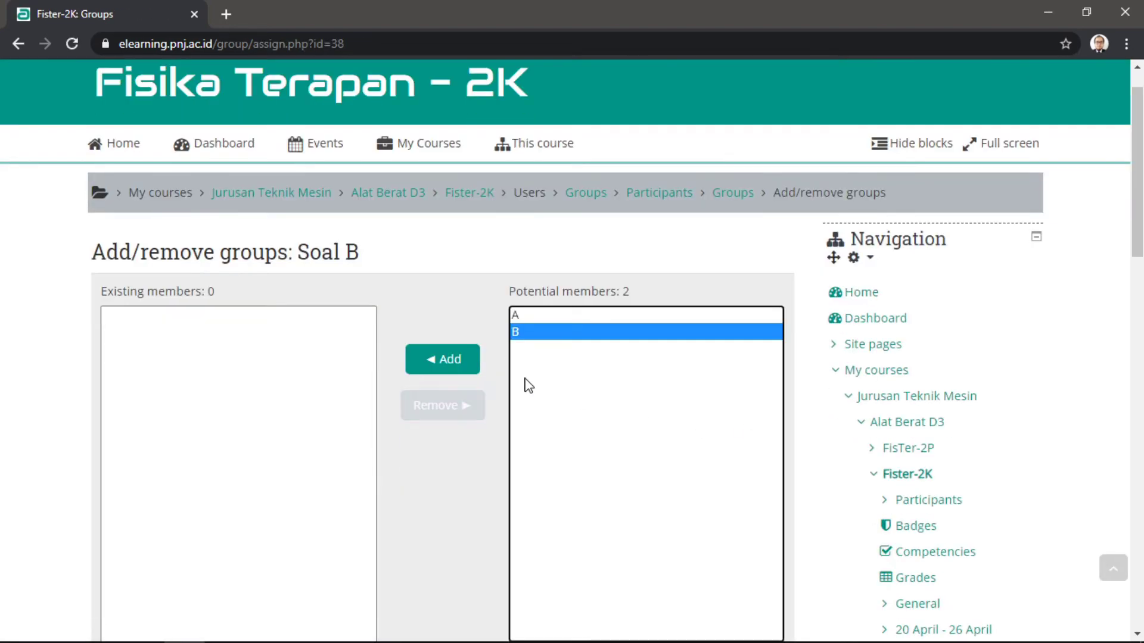
pyautogui.click(440, 368)
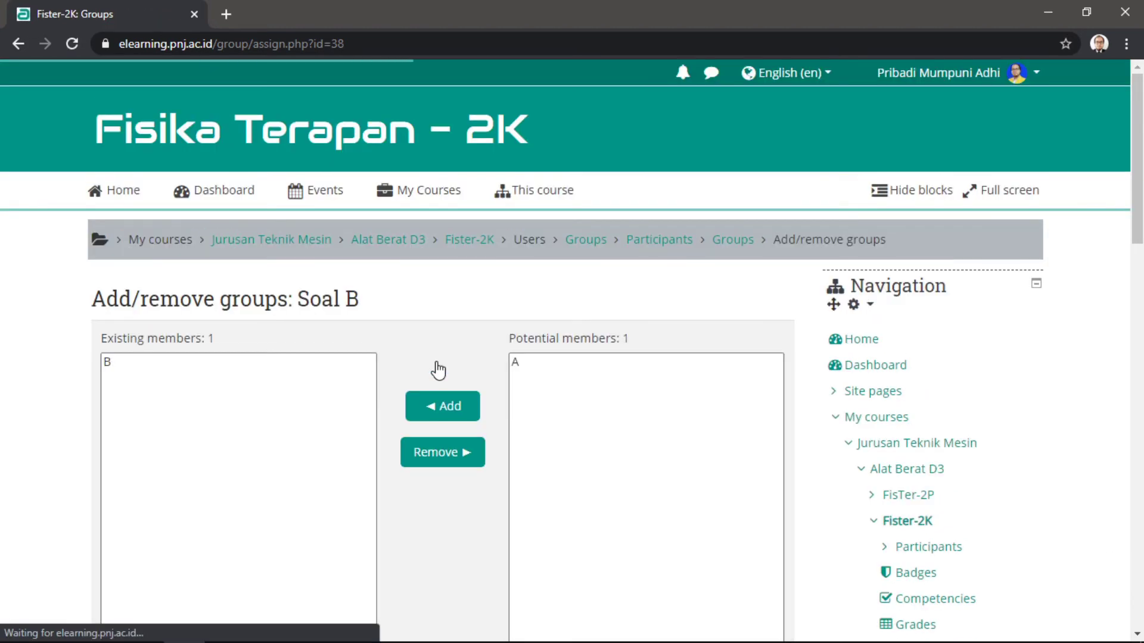
pyautogui.scroll(-4, 435, 370)
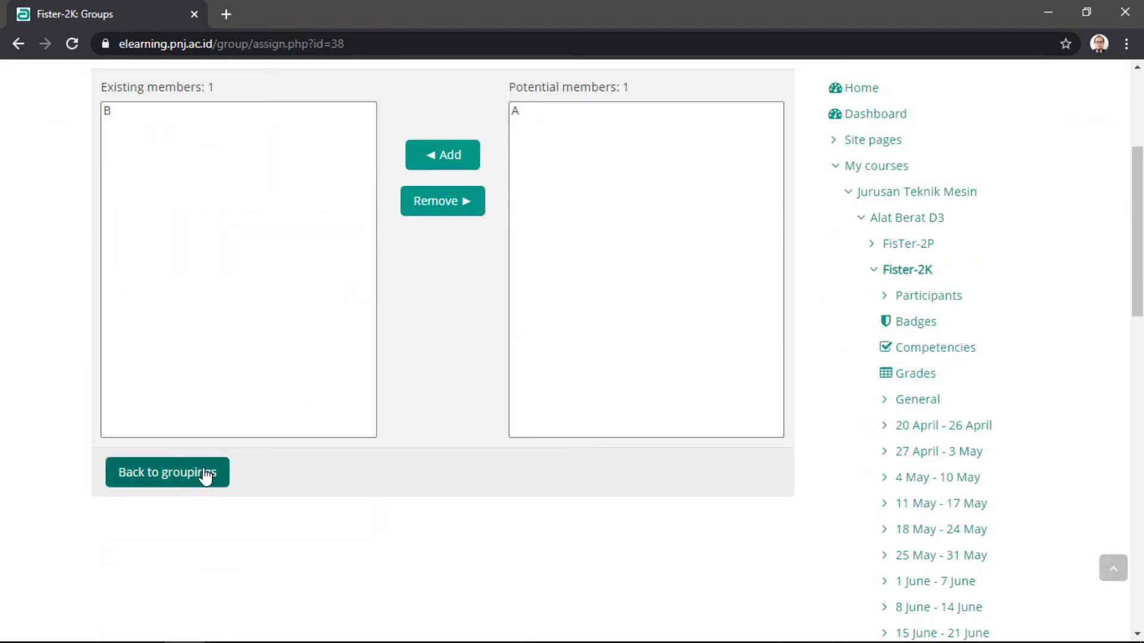
pyautogui.click(202, 470)
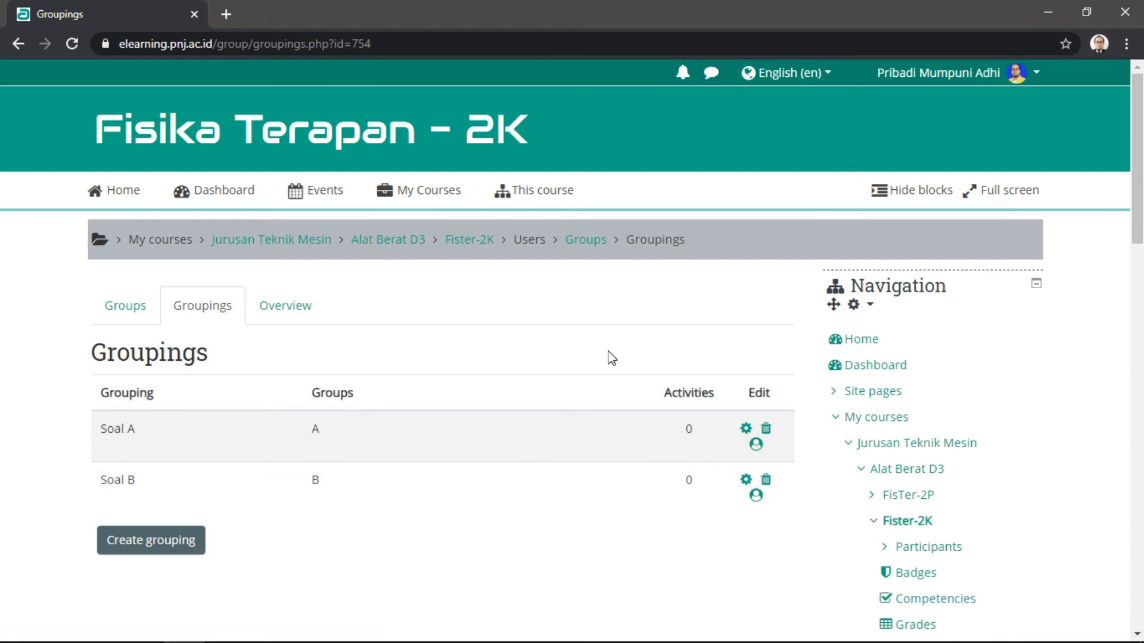
# Return to the Fisika Terapan - 2K course page and open its list of enrolled users
pyautogui.scroll(-1, 608, 358)
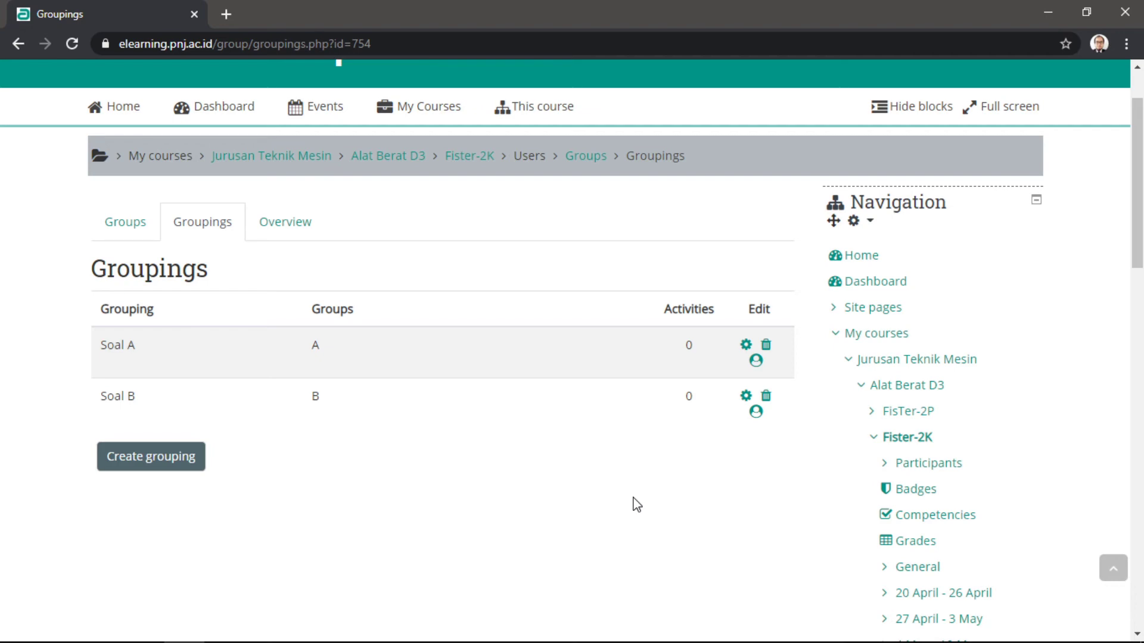
pyautogui.hotkey('alt', 'Left')
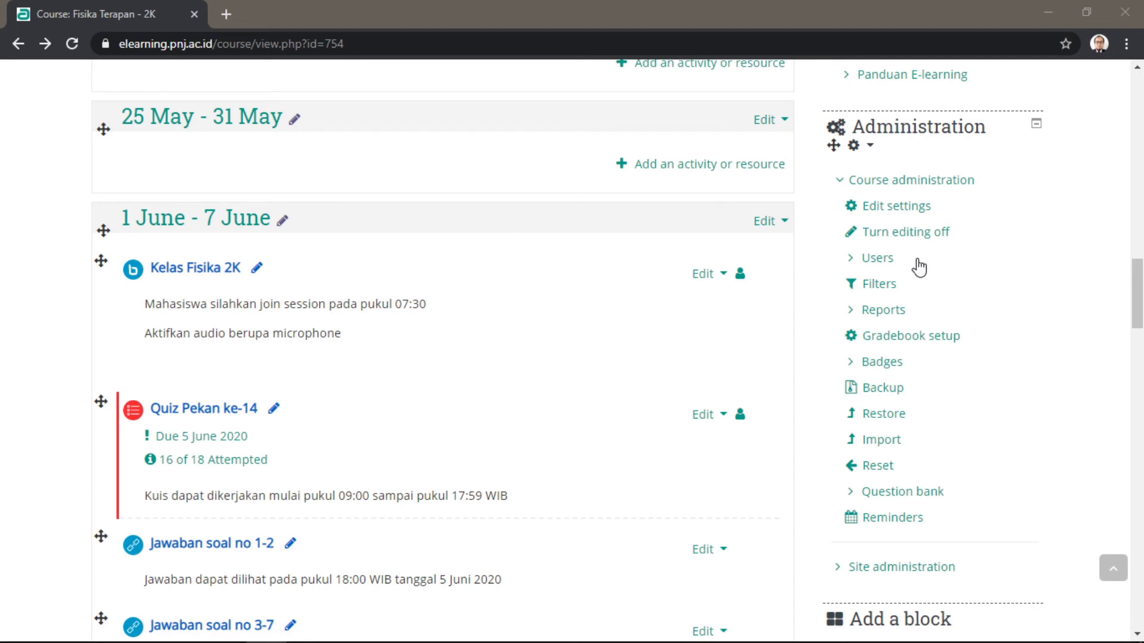
pyautogui.click(889, 261)
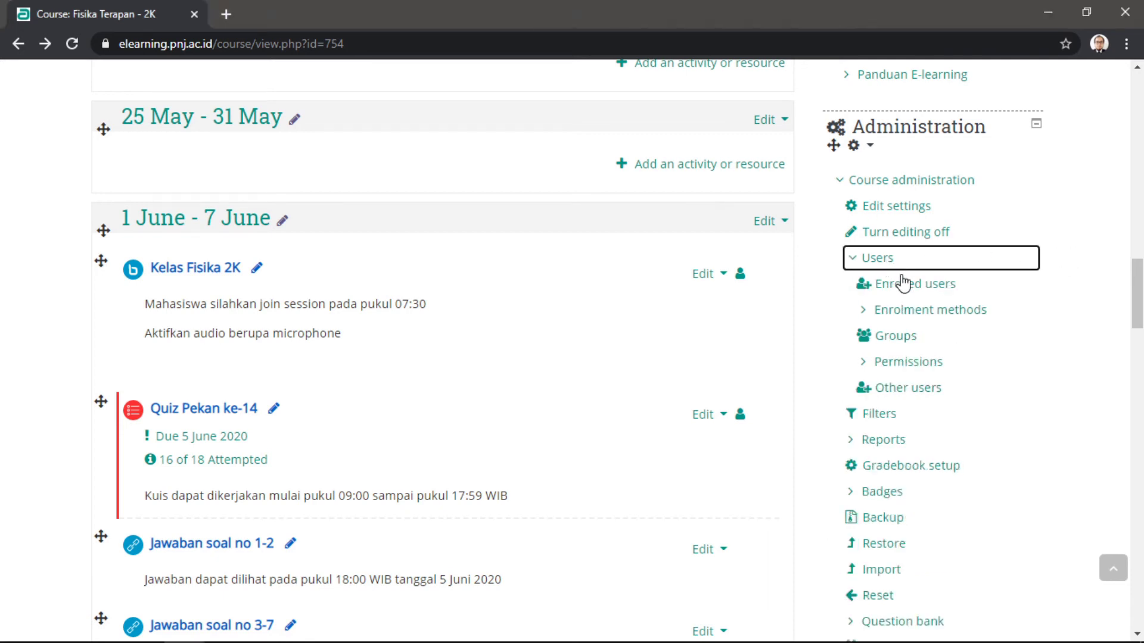
pyautogui.click(907, 287)
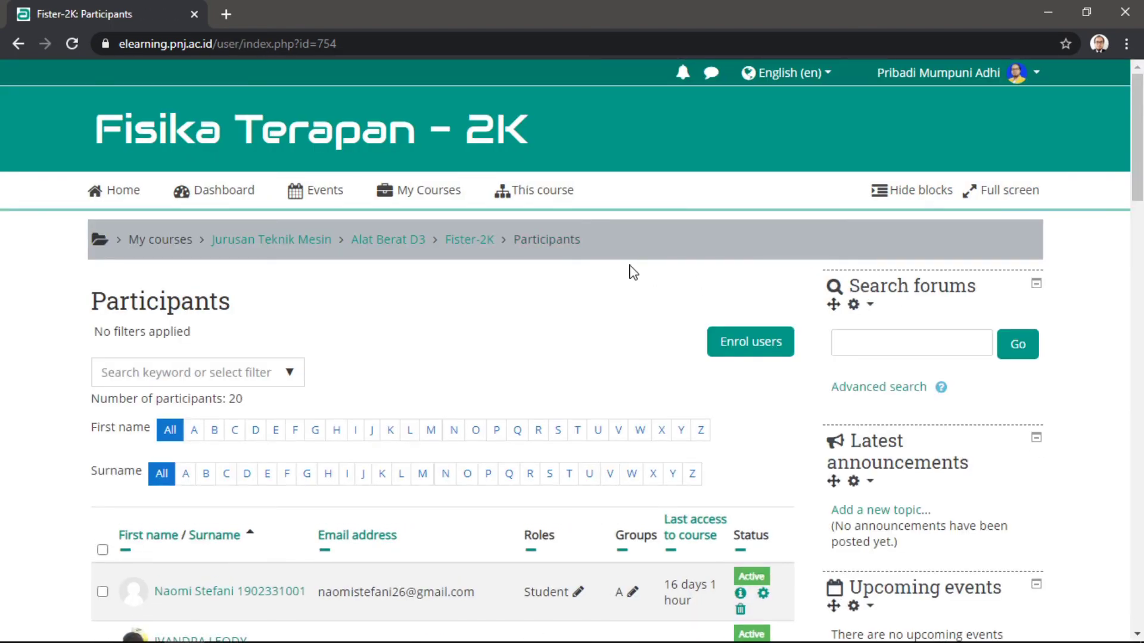
# Examine the group assigned to each participant throughout the whole participants list
pyautogui.scroll(-3, 634, 272)
pyautogui.scroll(-3, 633, 273)
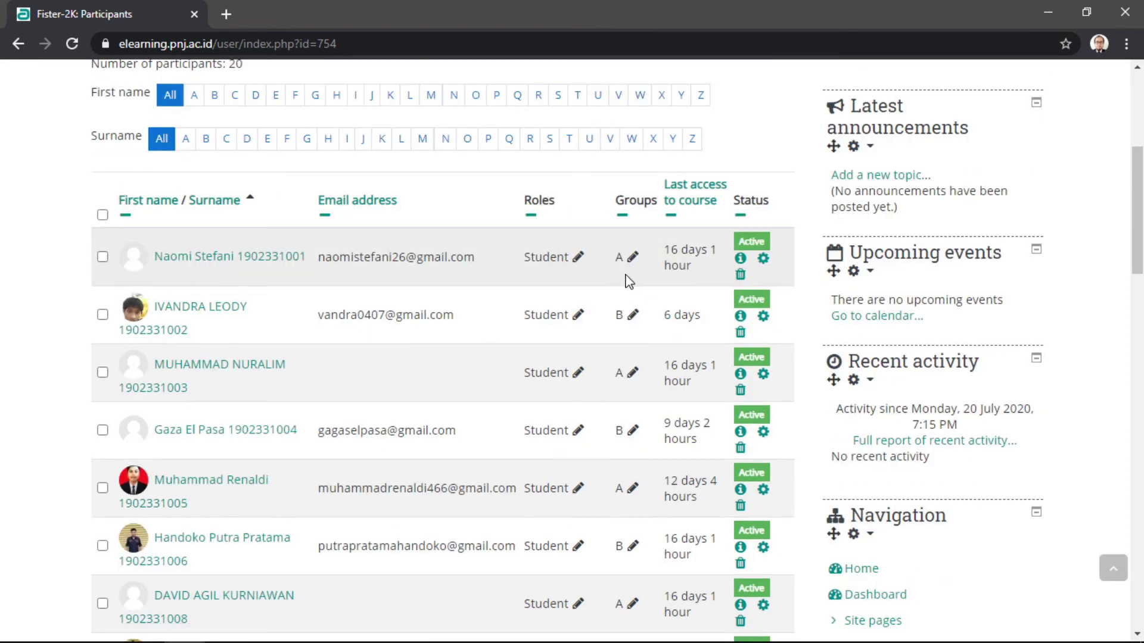
pyautogui.scroll(-2, 629, 281)
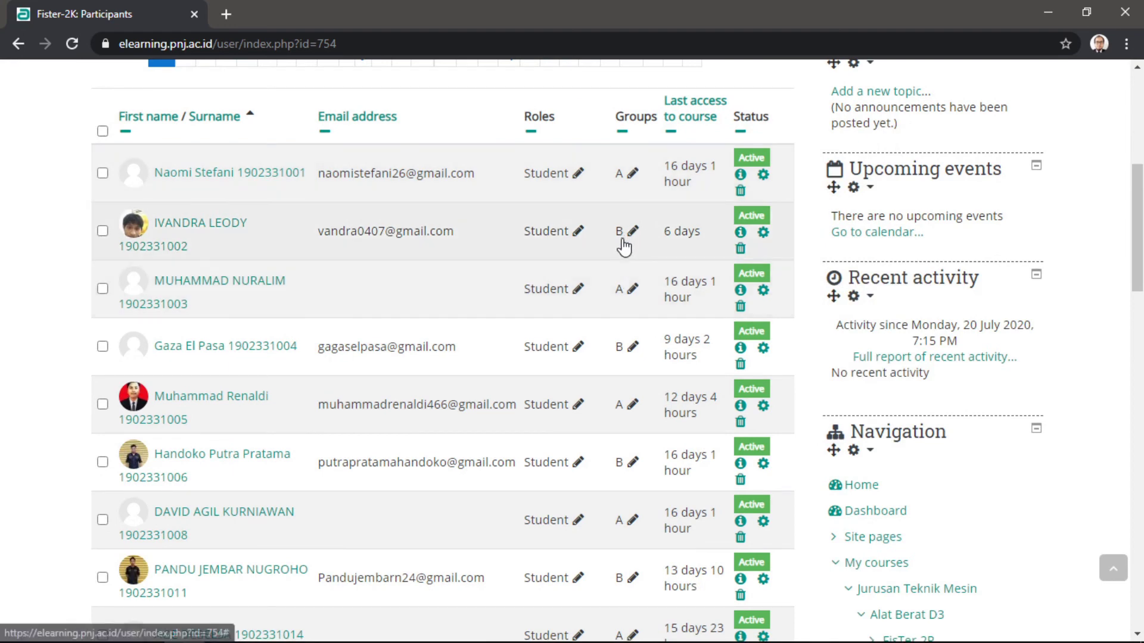
pyautogui.scroll(-2, 620, 262)
pyautogui.scroll(-1, 620, 270)
pyautogui.scroll(-2, 619, 269)
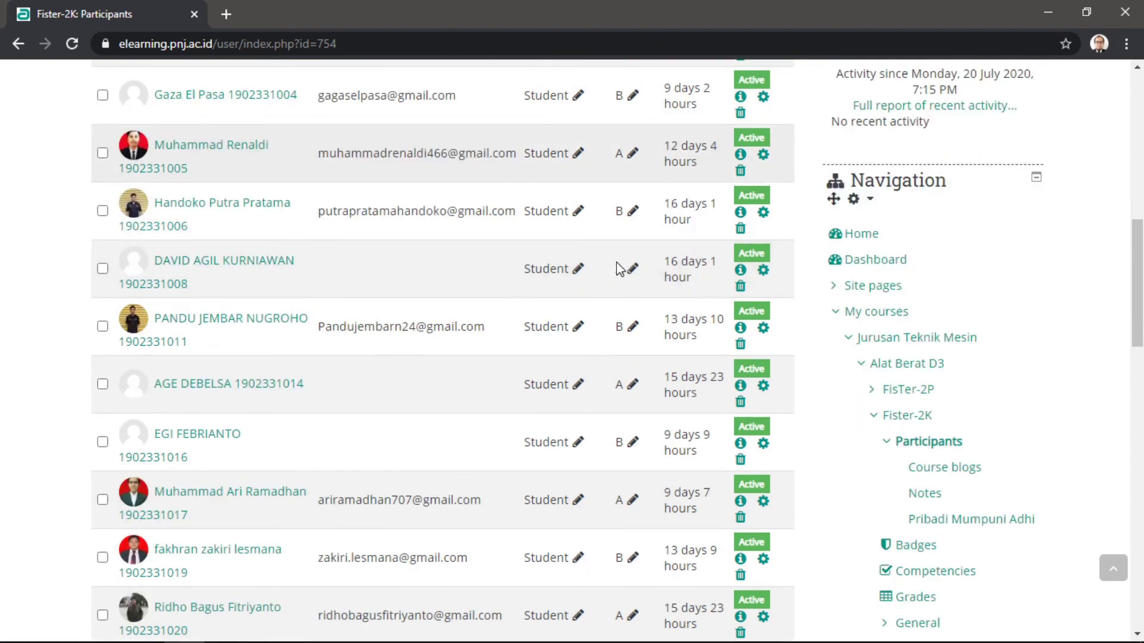
pyautogui.scroll(-4, 620, 269)
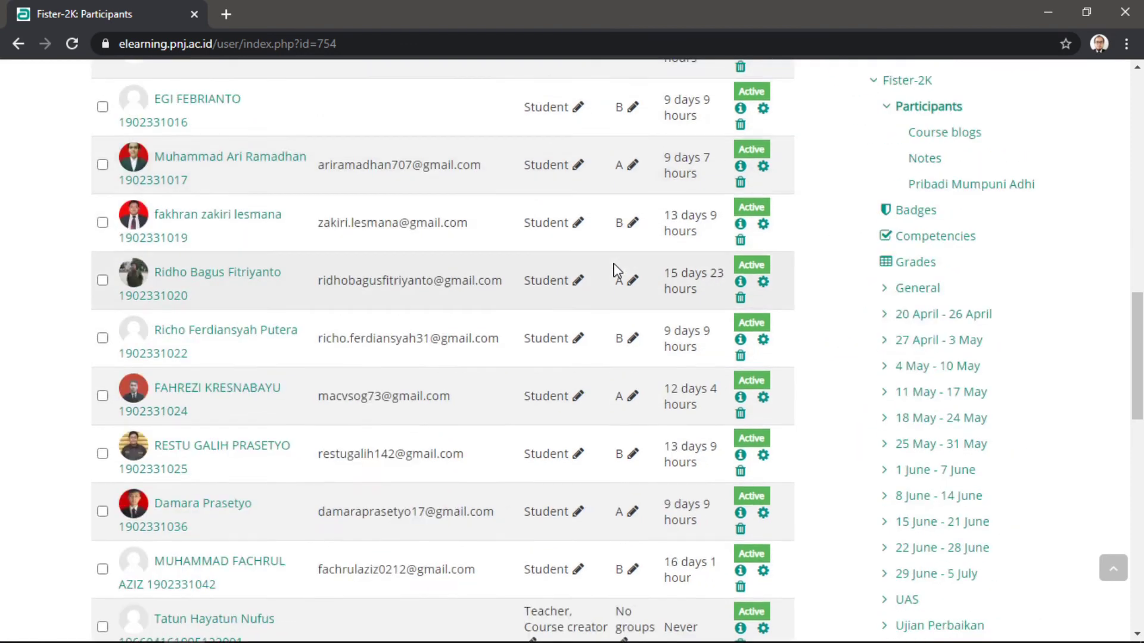
pyautogui.scroll(-2, 618, 272)
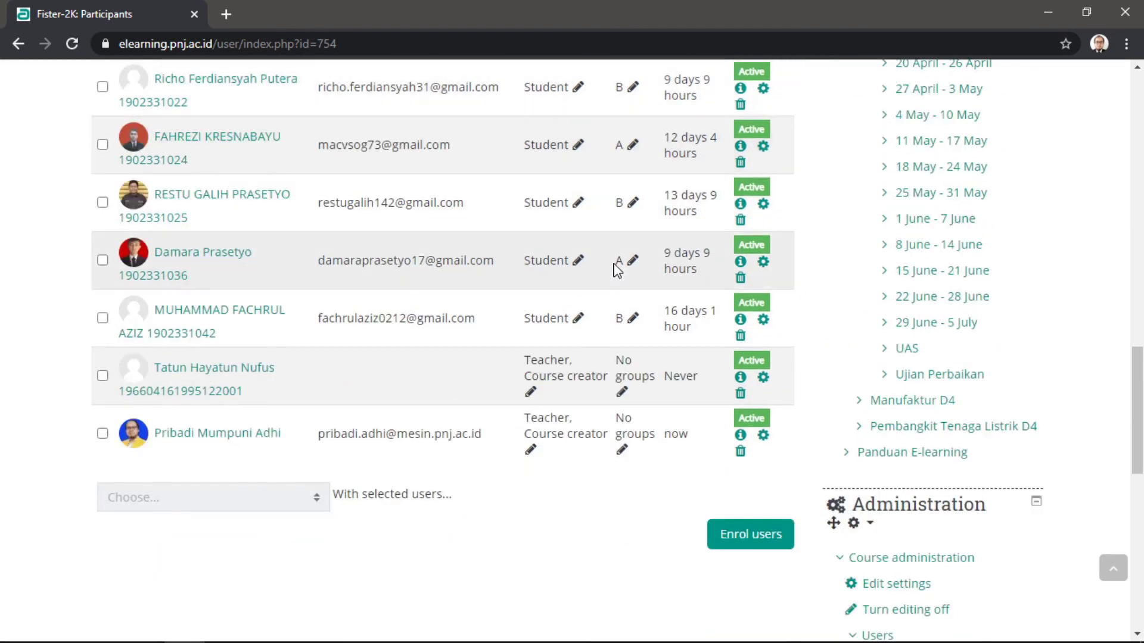
pyautogui.scroll(-3, 618, 271)
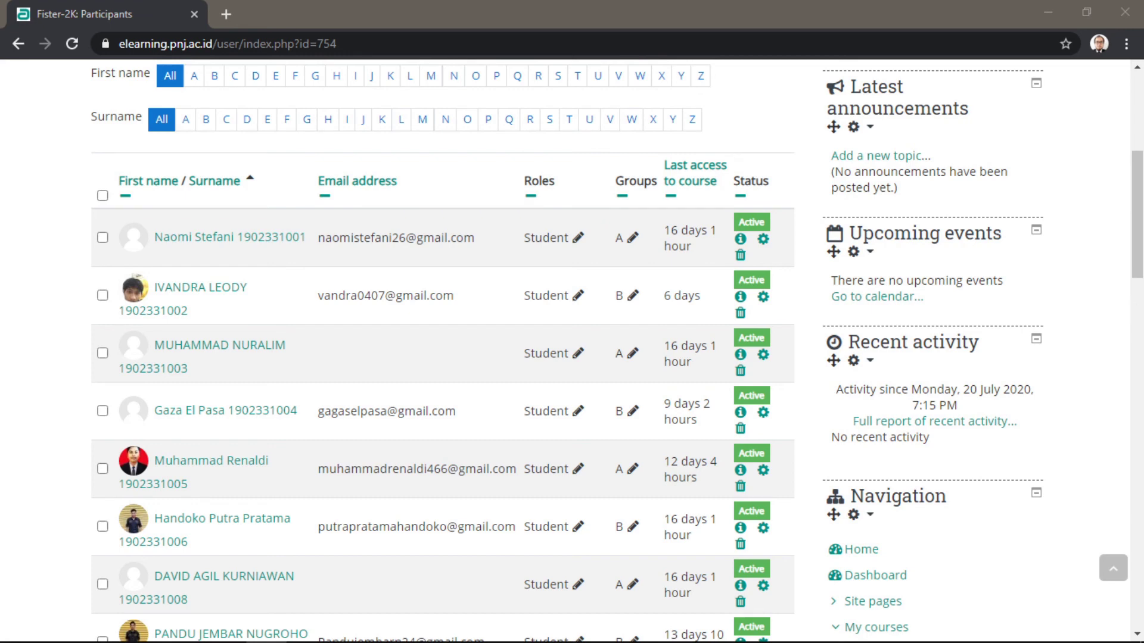
# Change the first listed student's group membership to group B only and save it
pyautogui.click(633, 239)
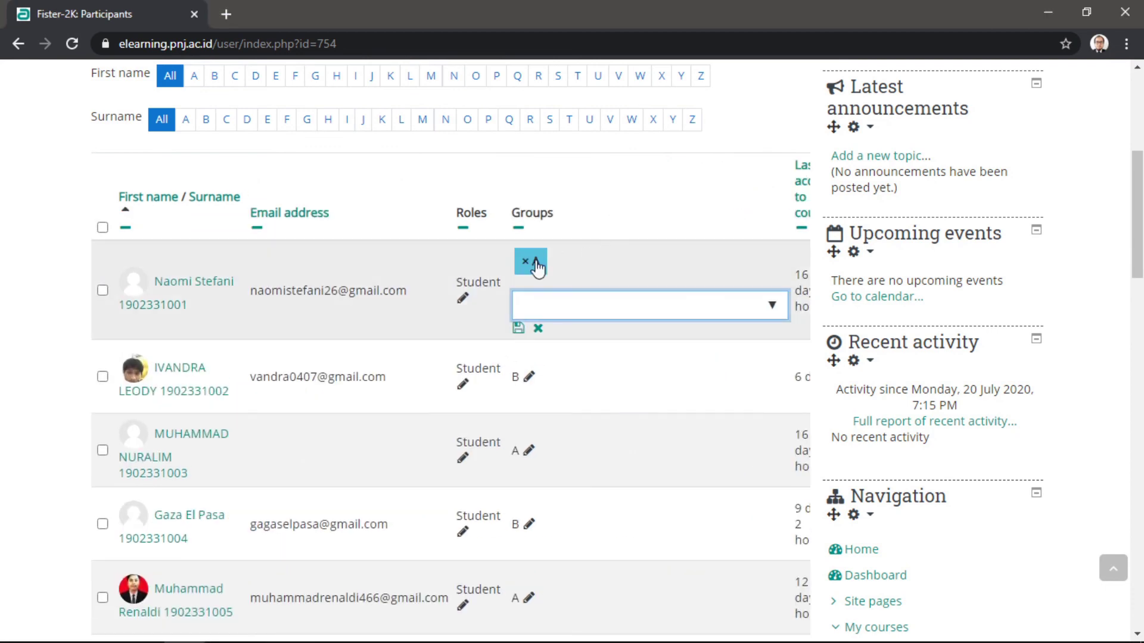
pyautogui.click(773, 306)
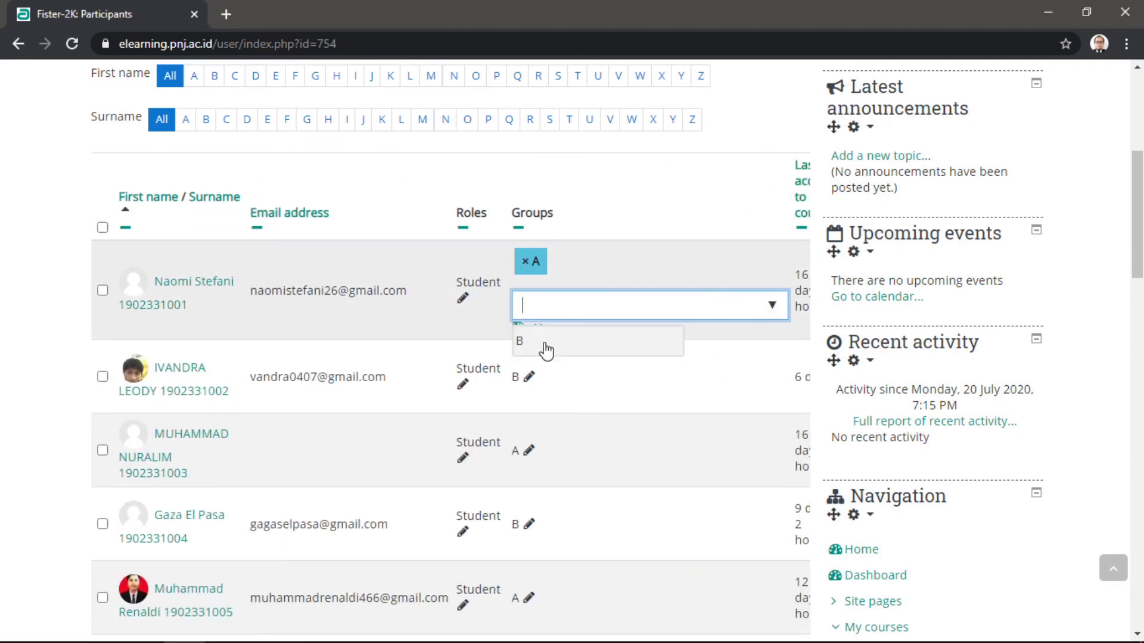
pyautogui.click(544, 348)
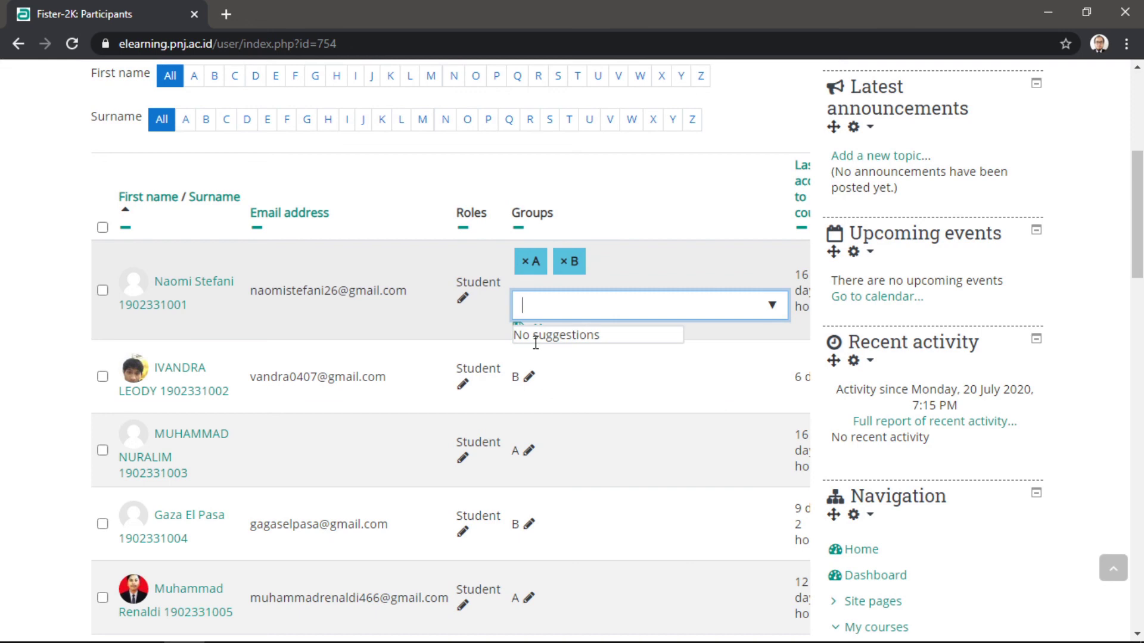
pyautogui.click(526, 262)
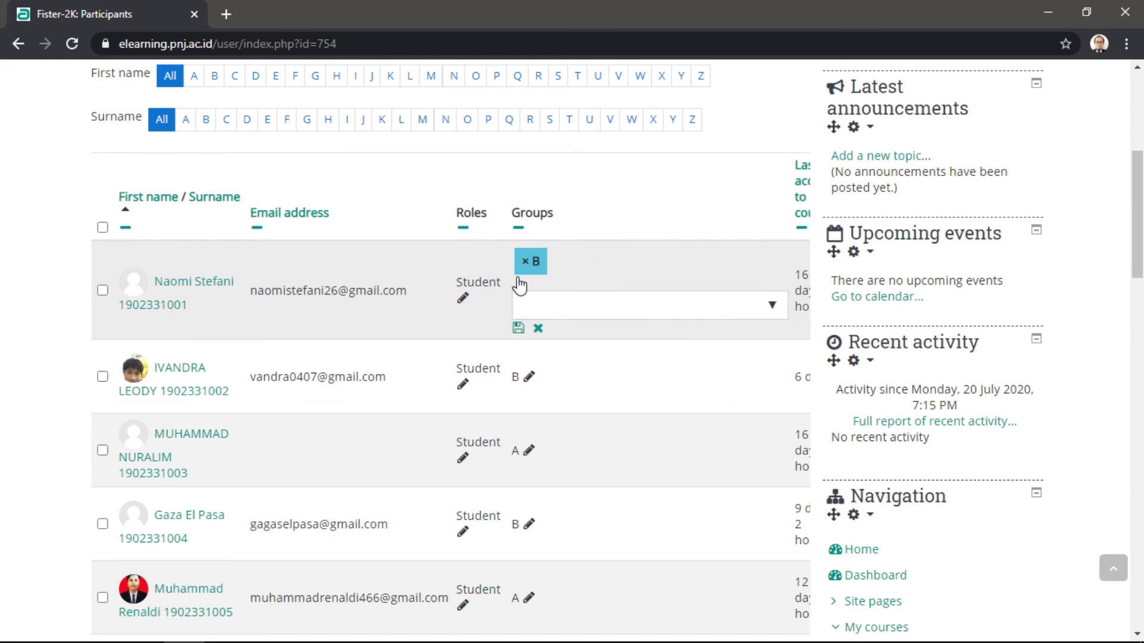
pyautogui.click(519, 327)
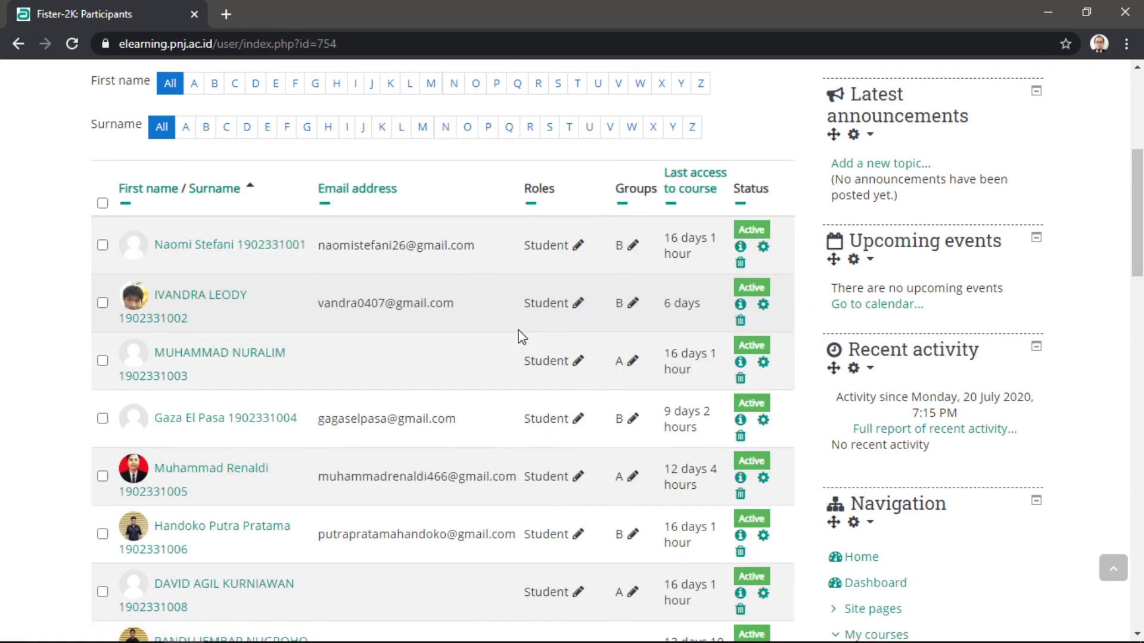
# Change the second listed student's group membership to group A only and save it
pyautogui.click(634, 304)
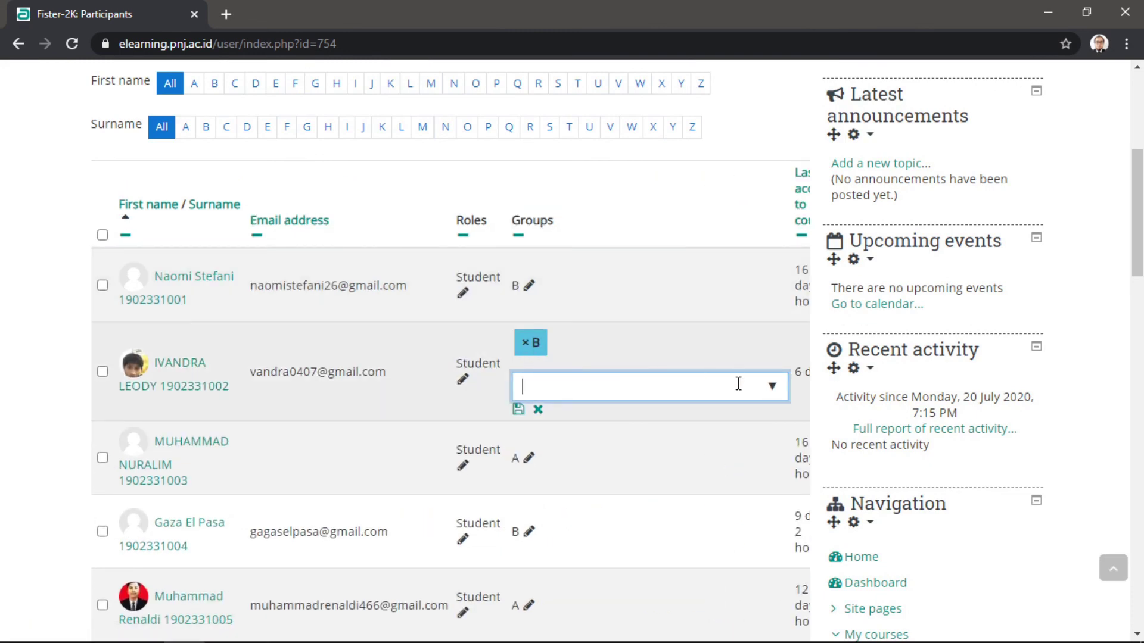
pyautogui.click(771, 387)
pyautogui.click(518, 429)
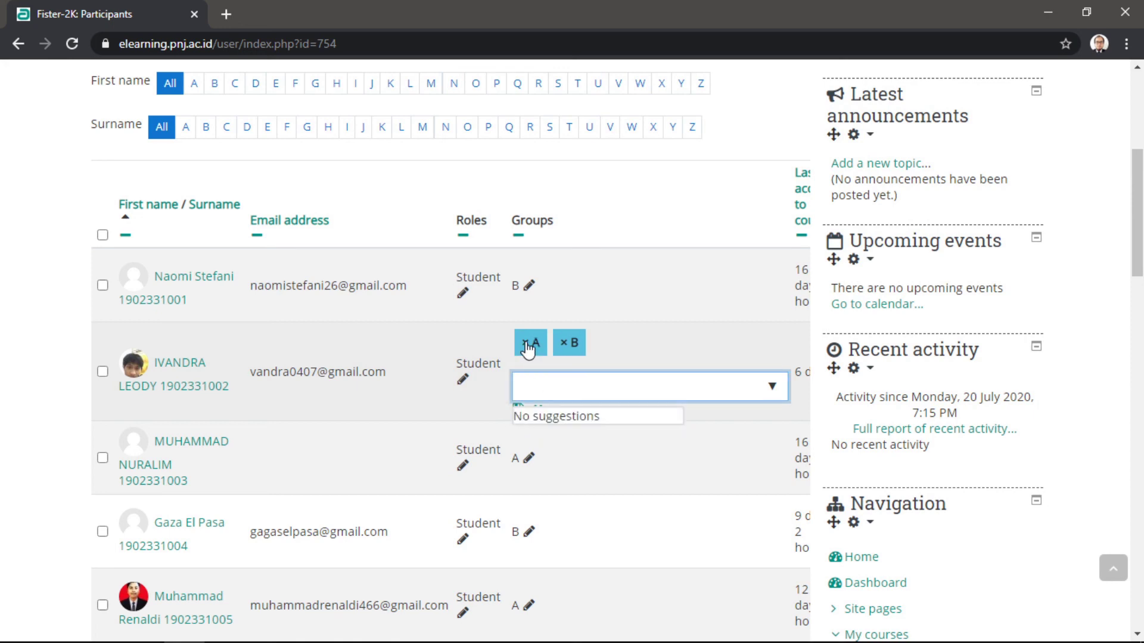
pyautogui.click(561, 349)
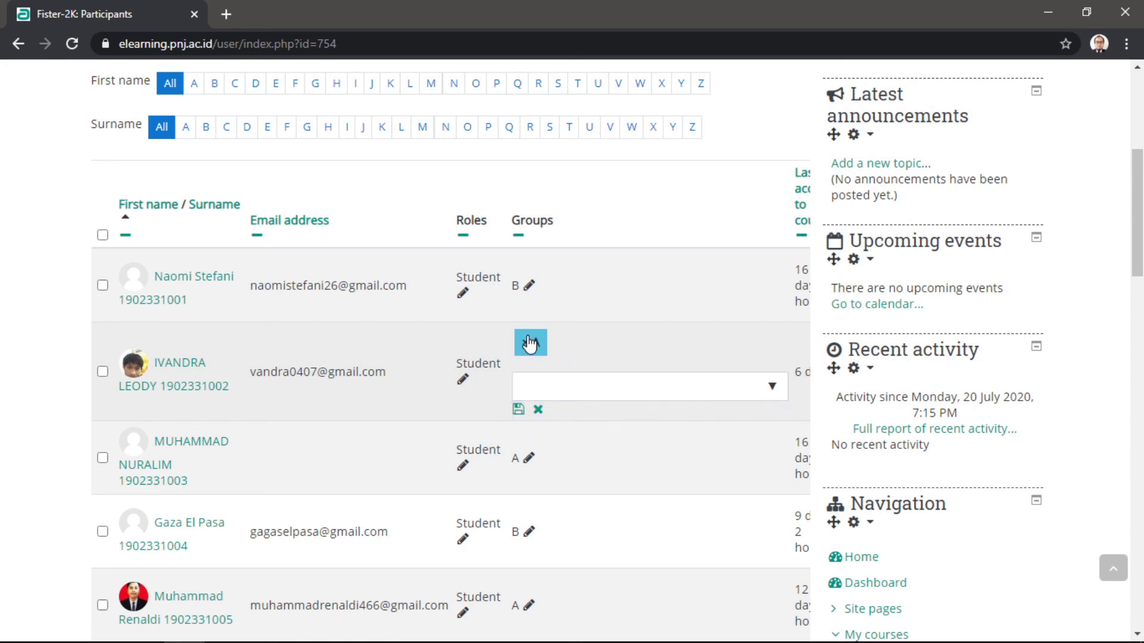
pyautogui.click(517, 410)
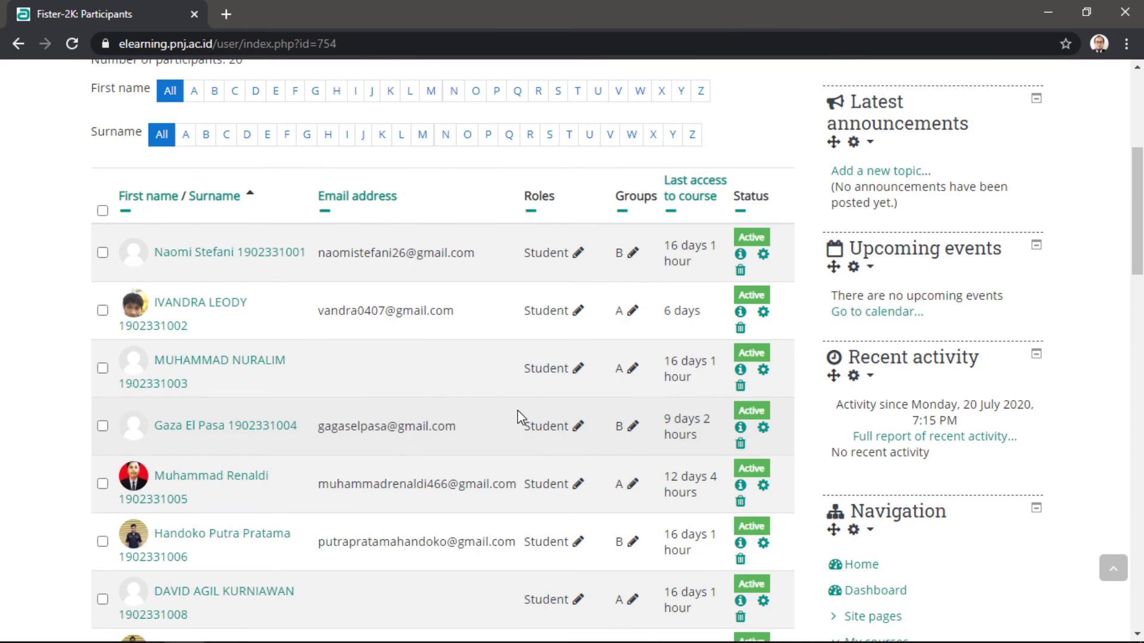